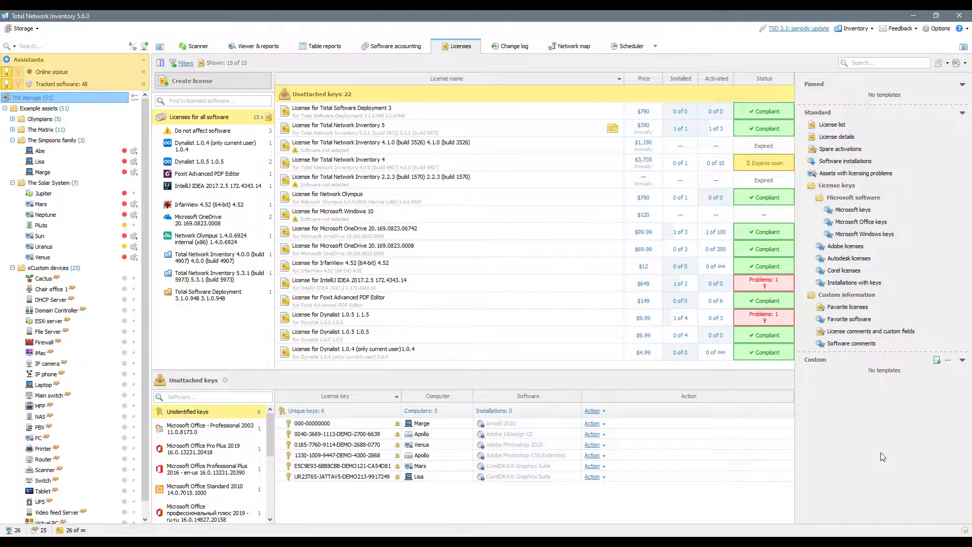
- Filter to Total Network Inventory 4.0.0, inspect its license without saving, then clear the software filter
click(170, 257)
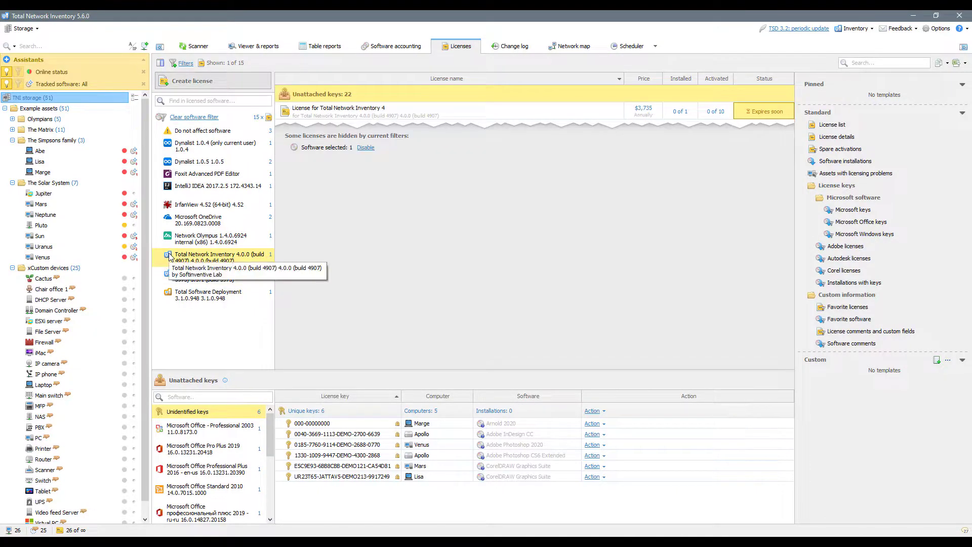
double_click(467, 115)
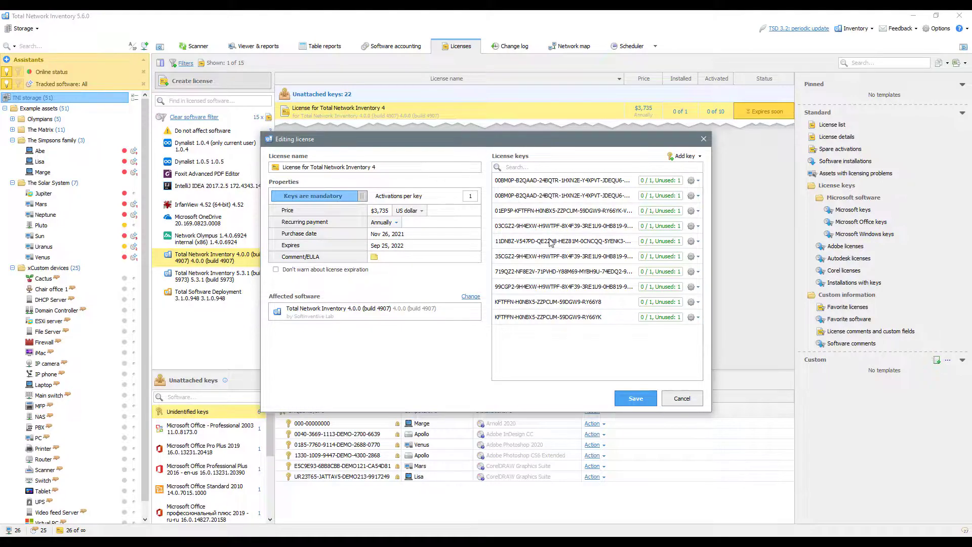
click(678, 399)
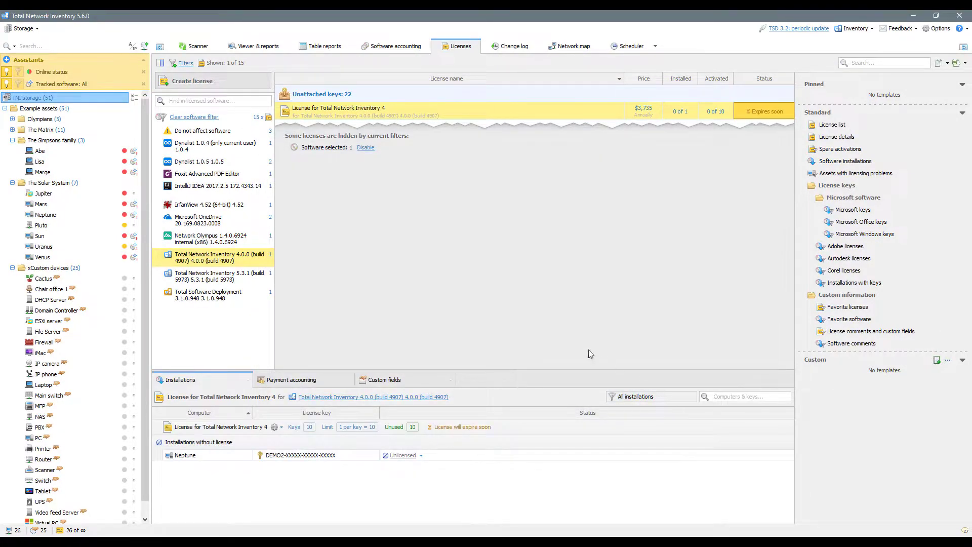
click(202, 118)
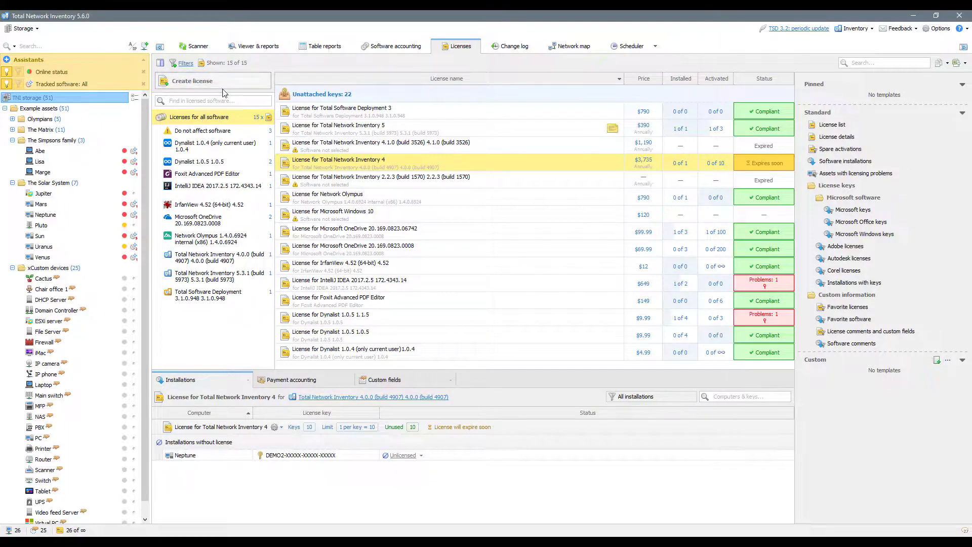
- Create a new license for Total Network Inventory 4.8.0 (build 4926), found by searching 'inventory'
click(204, 82)
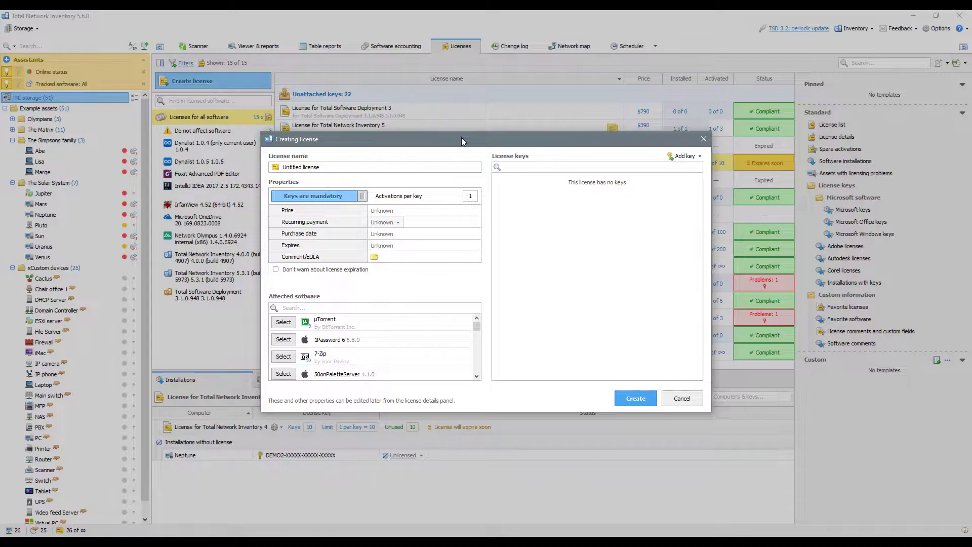
click(381, 307)
text(inventory)
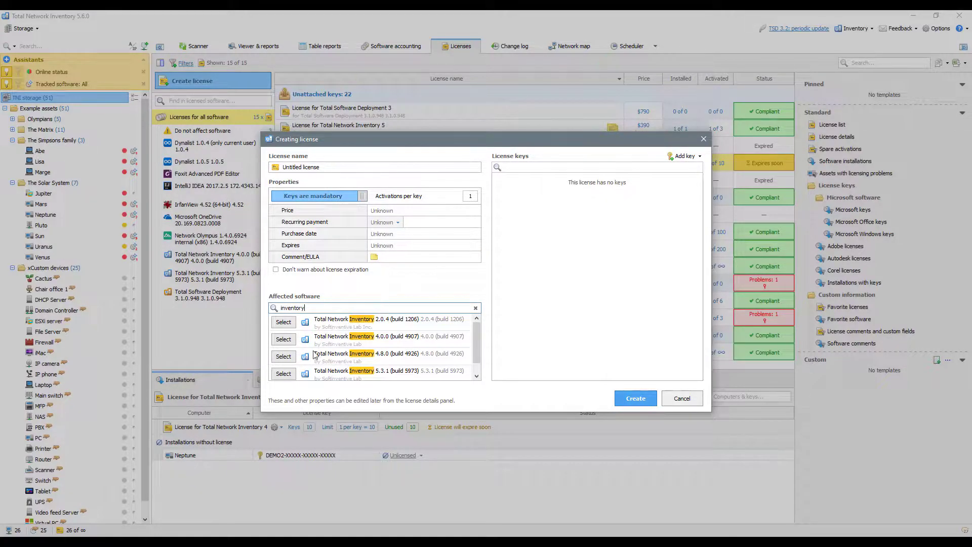
click(295, 358)
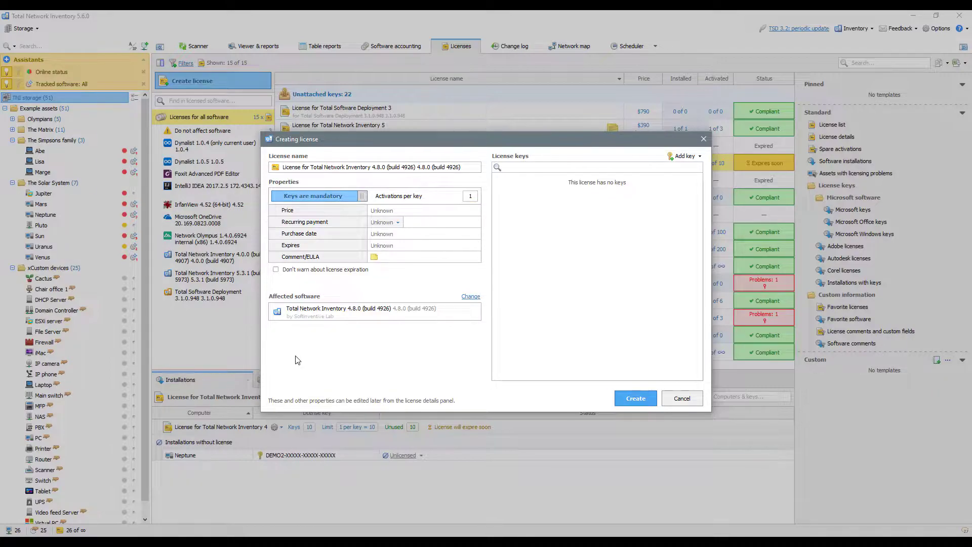
- Keep activations per key at 1, make keys optional, and set price $790 recurring annually
click(468, 197)
click(426, 198)
click(367, 198)
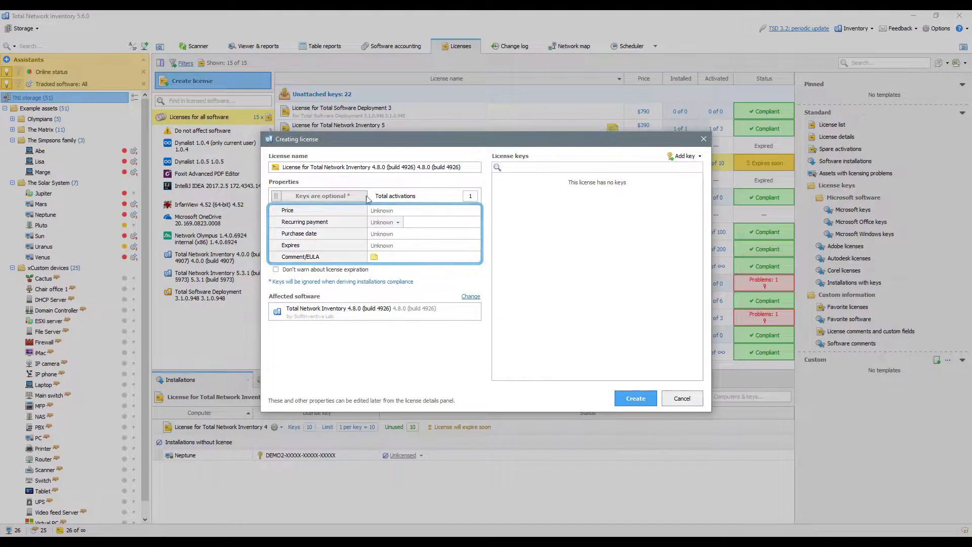
click(384, 212)
text(790)
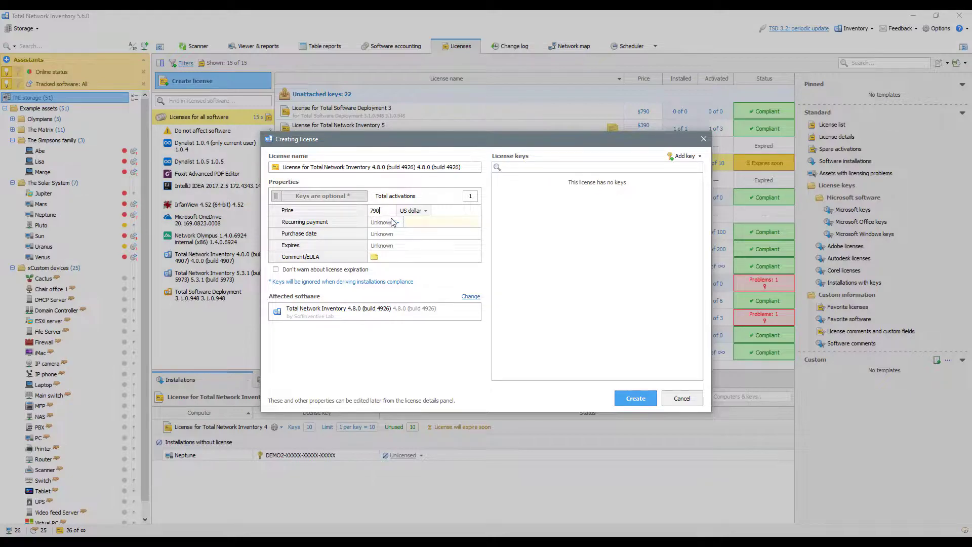
click(397, 223)
click(405, 263)
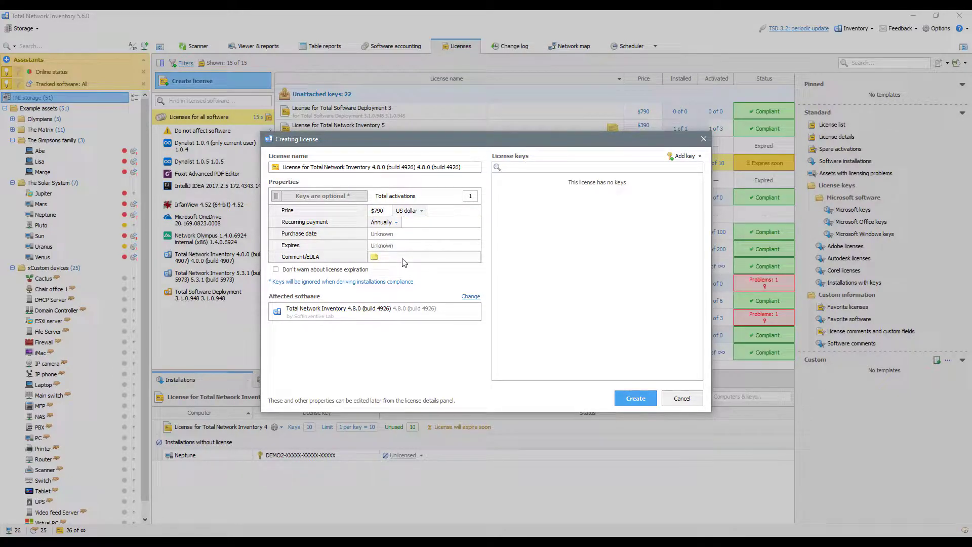
- Set the purchase date to today and the expiry date to Sep 9, 2023
click(394, 233)
click(412, 233)
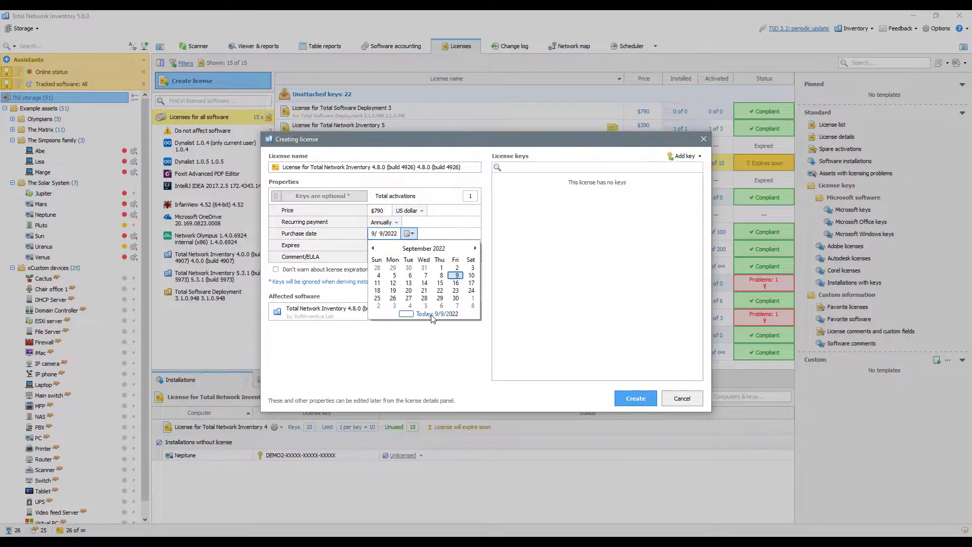
click(434, 312)
click(398, 245)
click(392, 245)
click(419, 280)
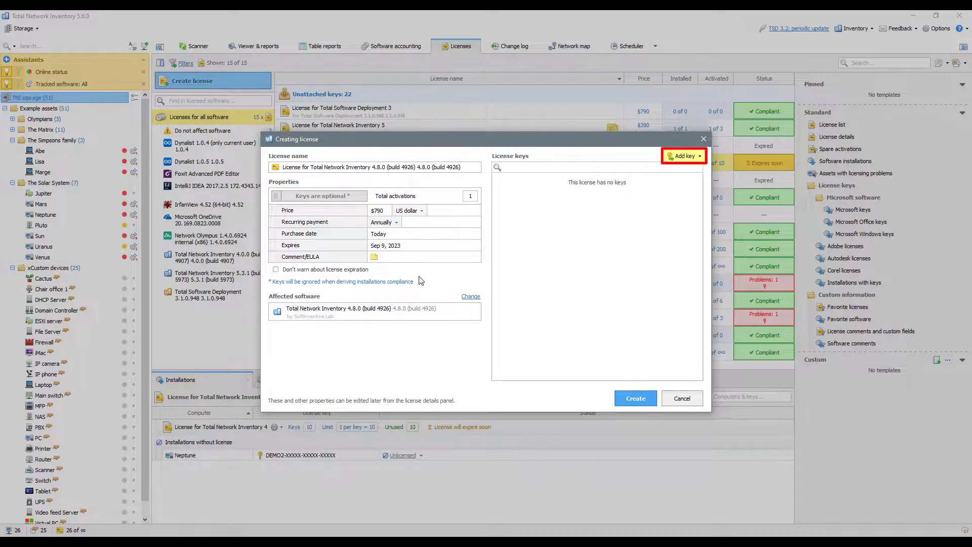
- Add key DEMO-KEY1, then DEMO-KEY2 and DEMO-KEY3 as multiple keys, and create the license
click(676, 158)
text(DEMO-KEY 1)
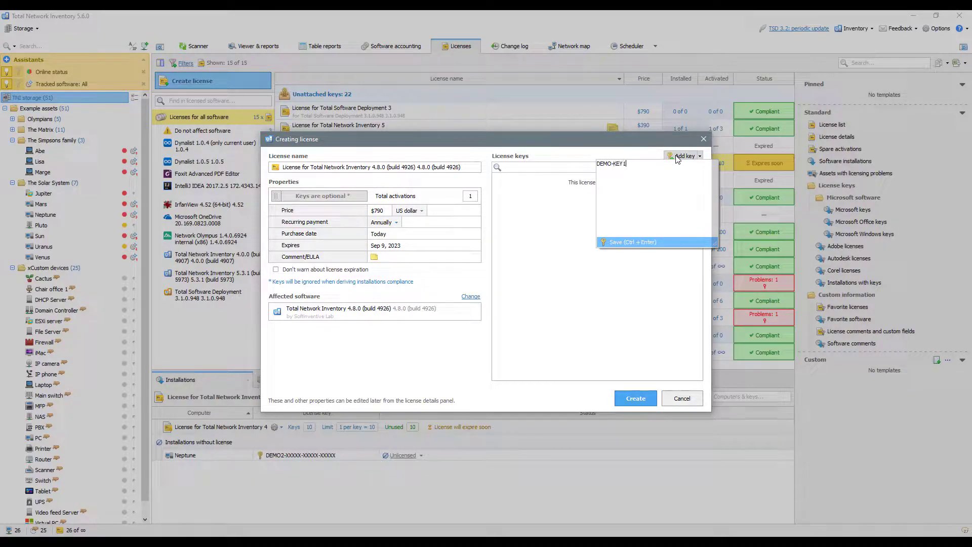
key(ctrl+Return)
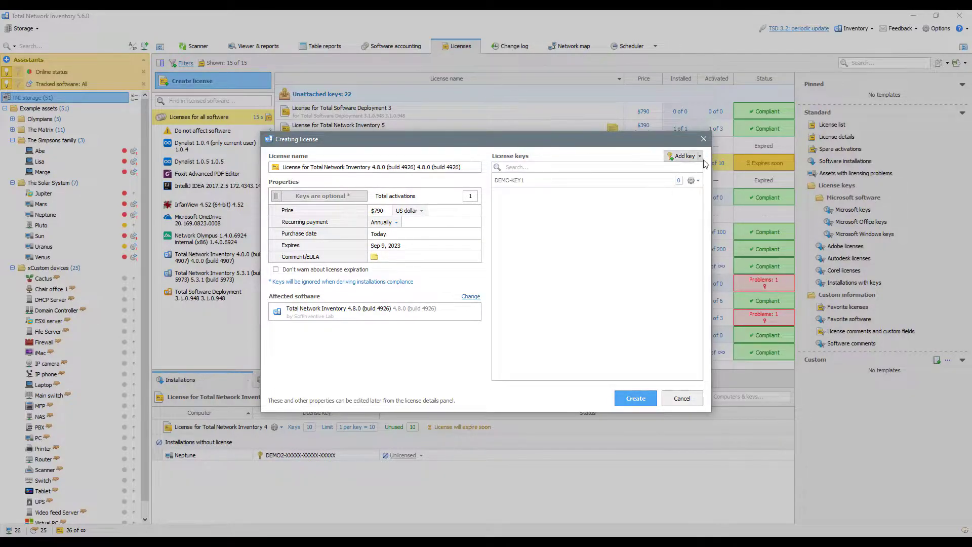
click(702, 156)
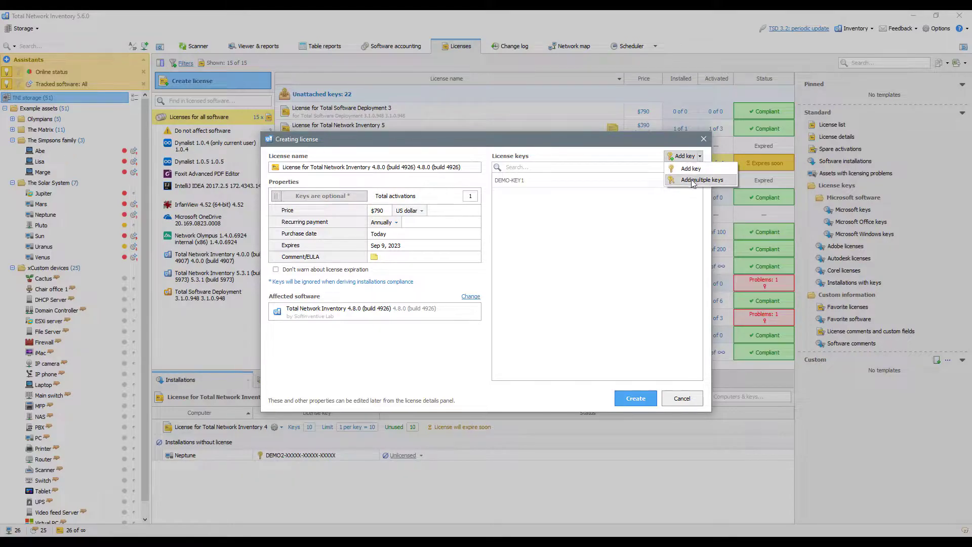
click(693, 182)
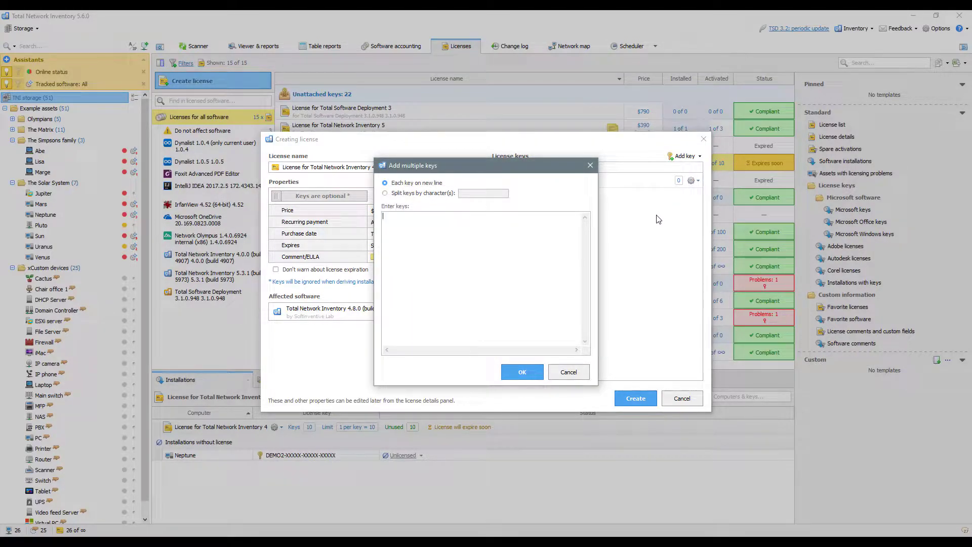
text(DEMO-KEY2 )
text(DEMO-KEY3)
click(540, 372)
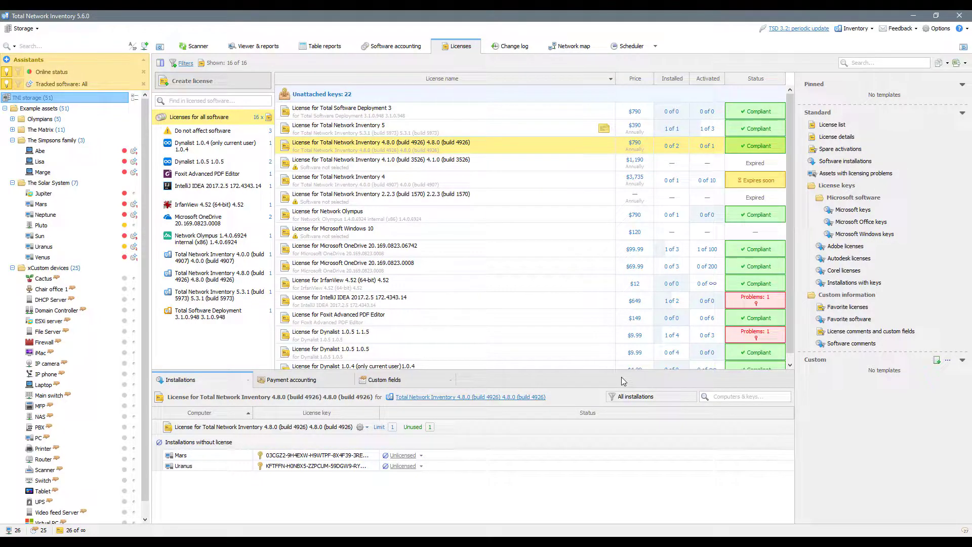
- Set the 4.8.0 license for the unlicensed Mars and Uranus installations, then open that license's editor
click(421, 456)
mouse_move(423, 488)
click(457, 489)
click(421, 465)
mouse_move(424, 500)
click(464, 499)
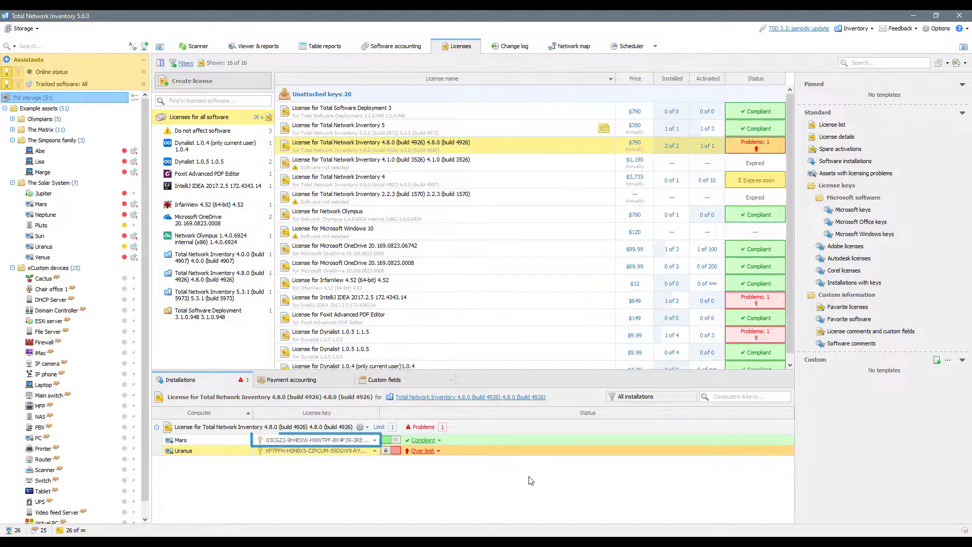
double_click(520, 148)
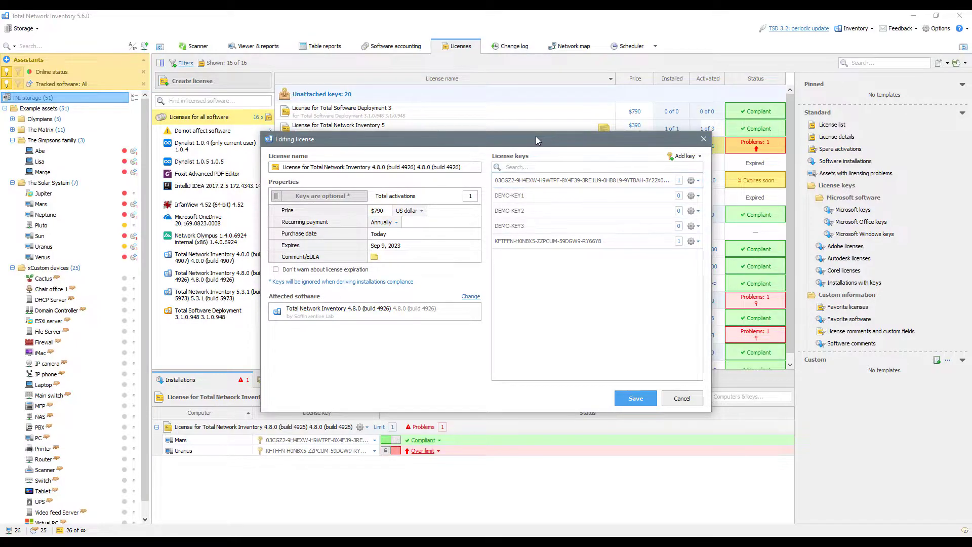
- Cancel the 4.8.0 license editor without changes
click(675, 397)
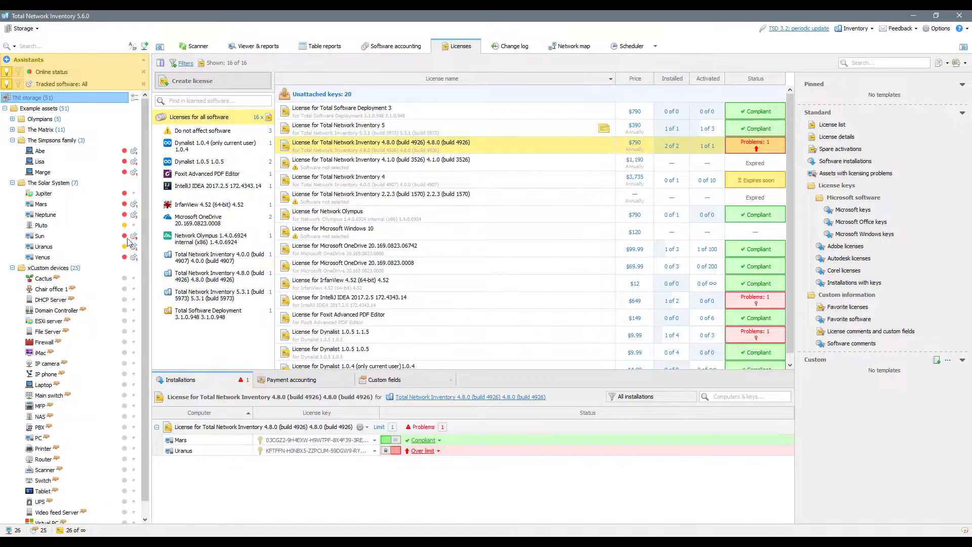
- Import scan files from The Solar System folder into The Solar System group
right_click(27, 183)
mouse_move(71, 283)
click(148, 295)
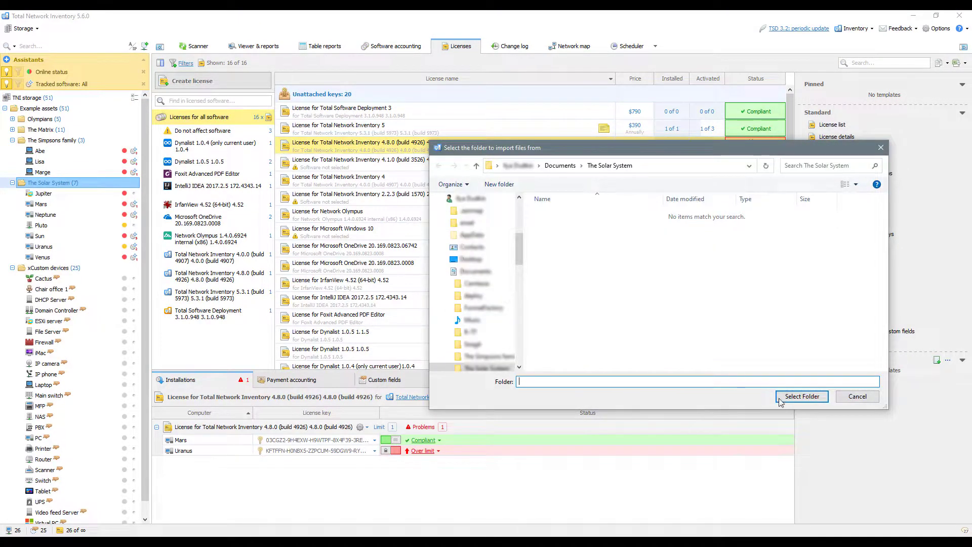
click(801, 396)
- Import scan files from Documents' The Simpsons family folder into The Simpsons family group
right_click(61, 140)
mouse_move(101, 241)
click(170, 242)
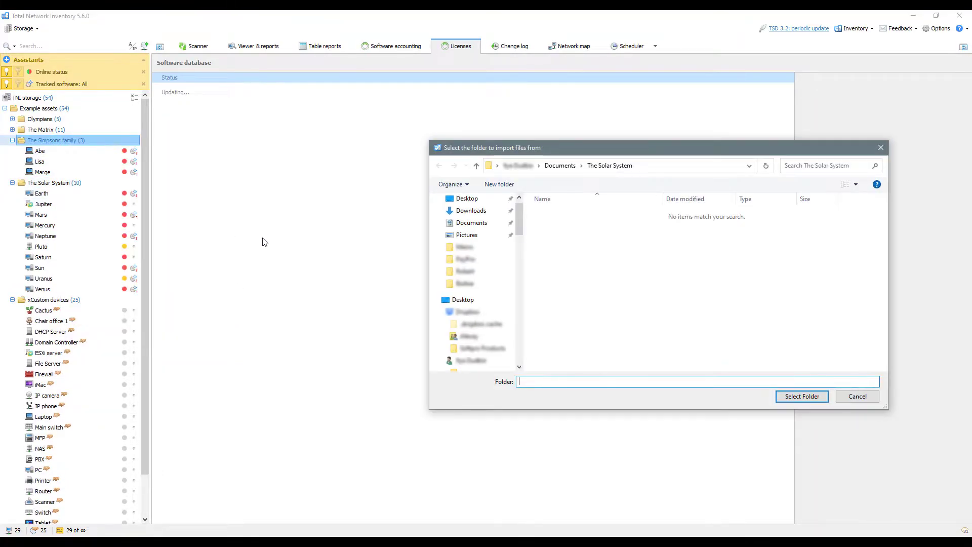
click(560, 165)
click(572, 278)
click(810, 396)
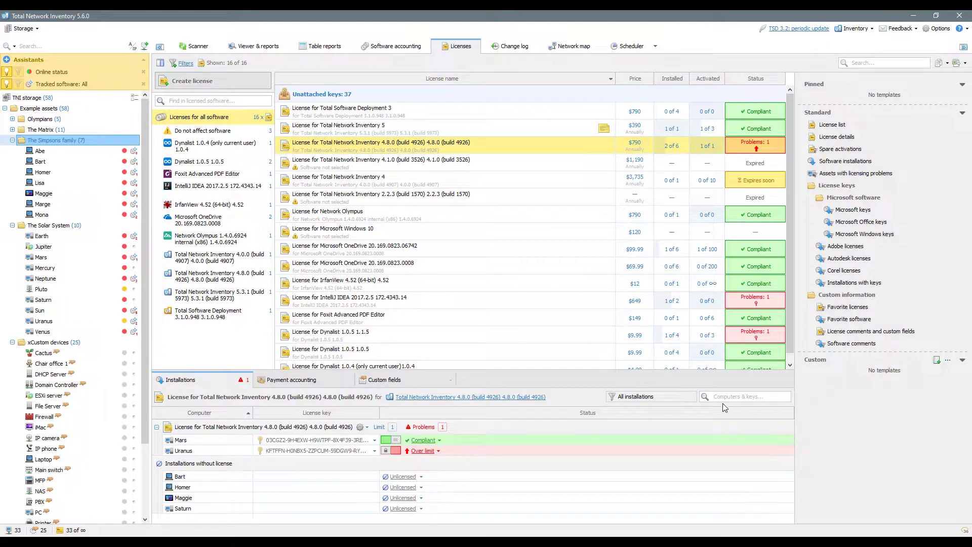
click(421, 476)
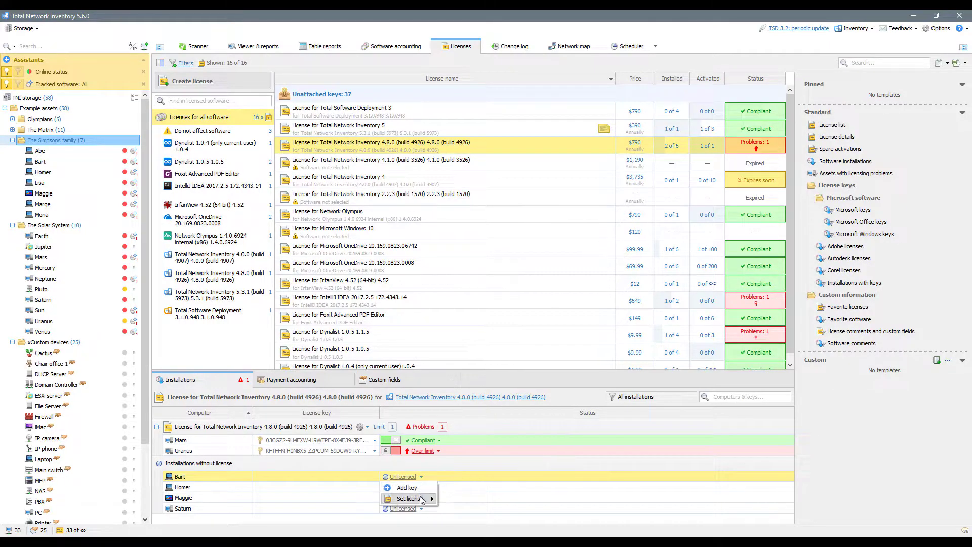
mouse_move(421, 499)
click(470, 499)
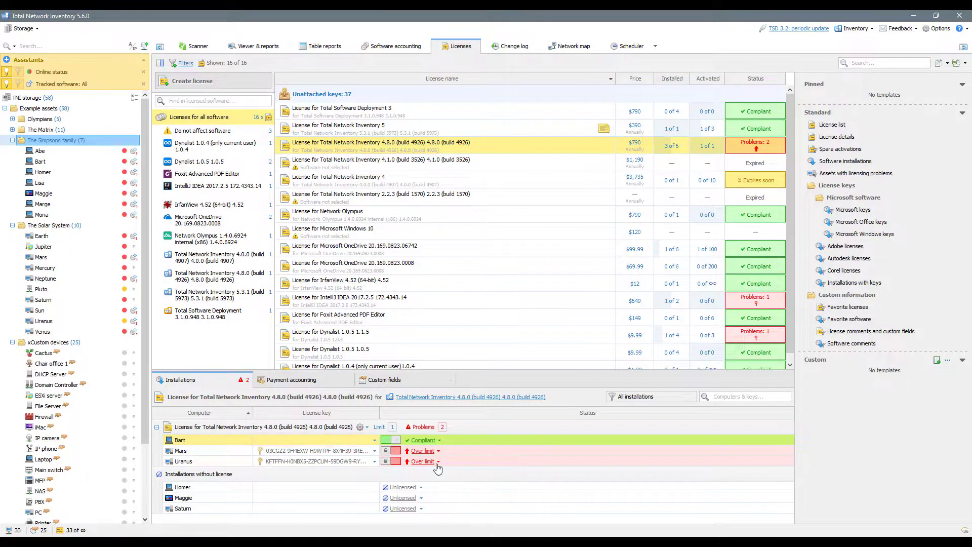
click(374, 439)
key(Escape)
click(375, 440)
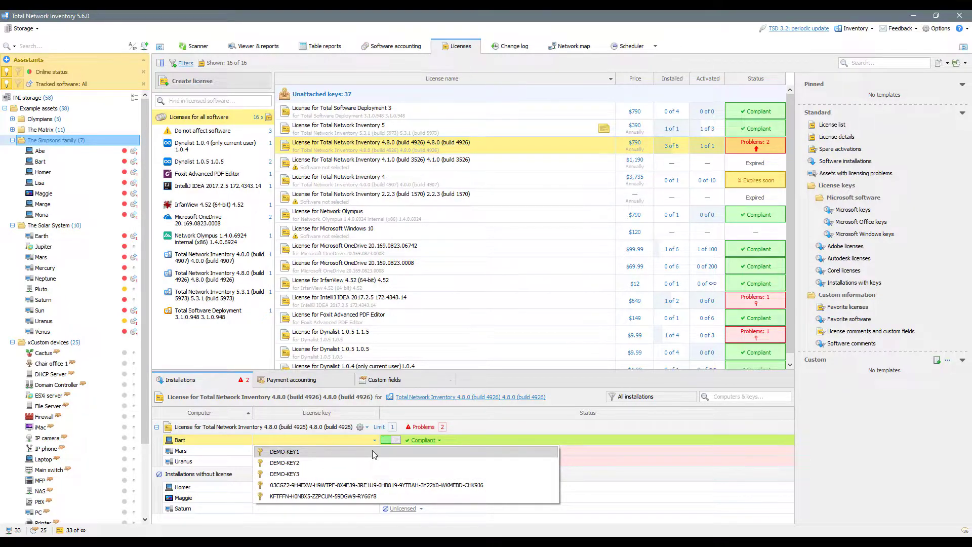
click(372, 451)
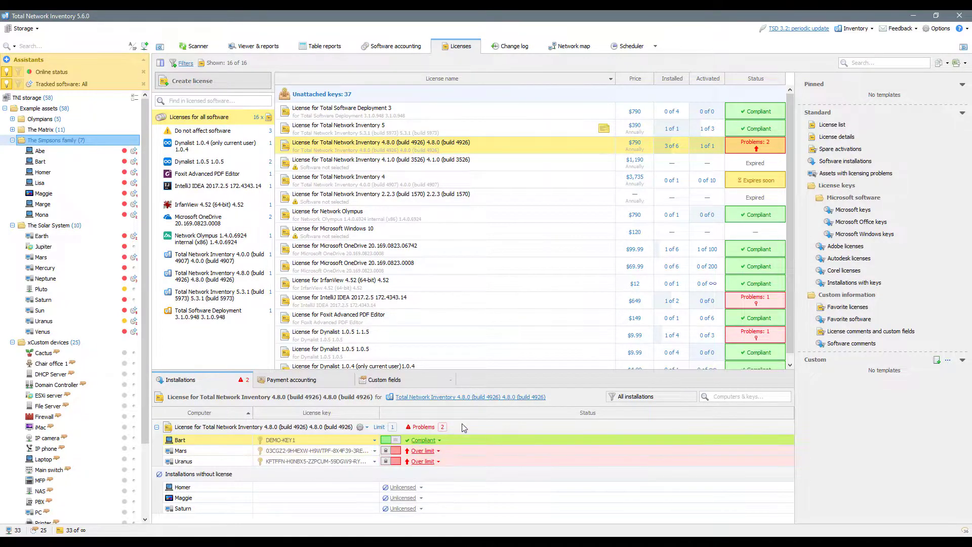
- License Homer, Maggie and Saturn under the 4.8.0 license
click(422, 488)
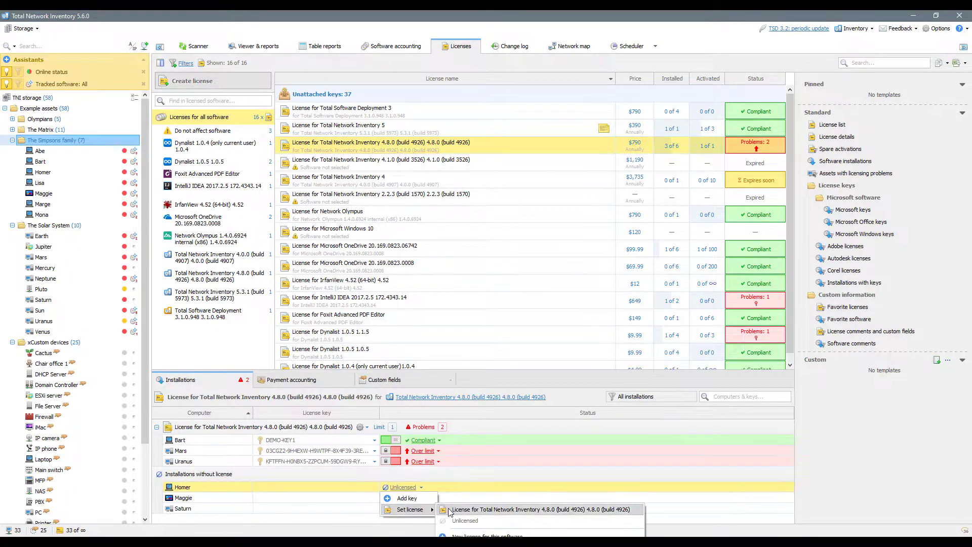
click(445, 509)
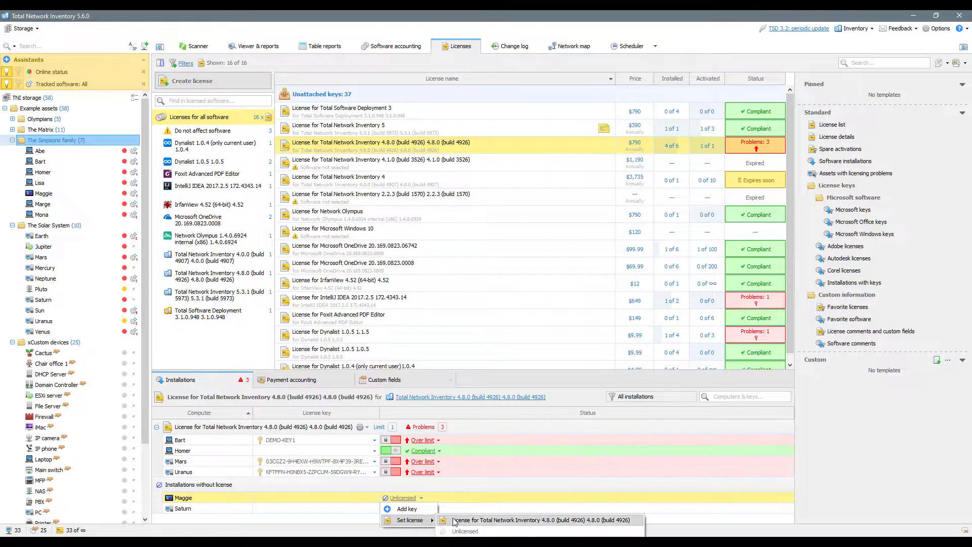
click(456, 522)
click(421, 509)
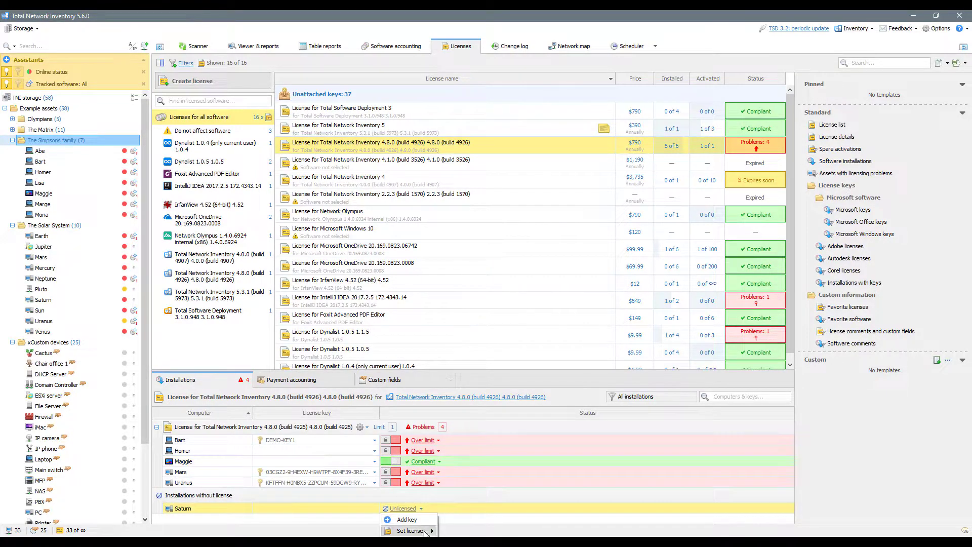
click(472, 505)
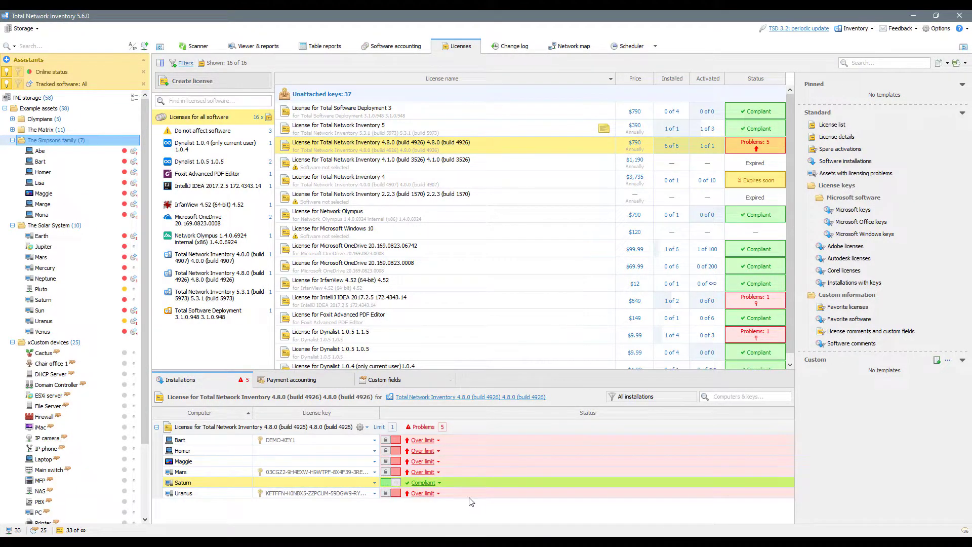
- Assign DEMO-KEY2 to Homer, DEMO-KEY3 to Maggie, DEMO-KEY1 to Saturn, and make keys mandatory
click(375, 450)
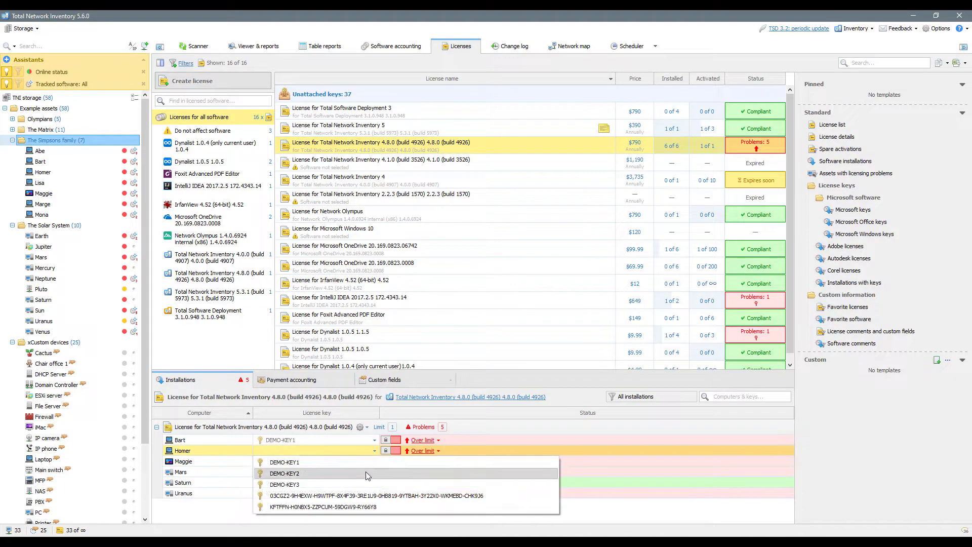
click(366, 472)
click(375, 461)
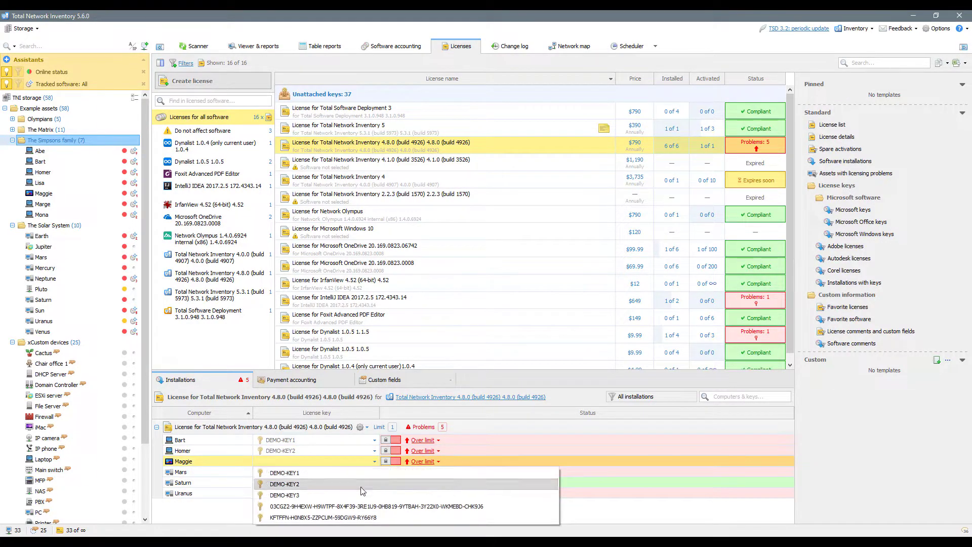
click(369, 484)
click(375, 482)
click(363, 492)
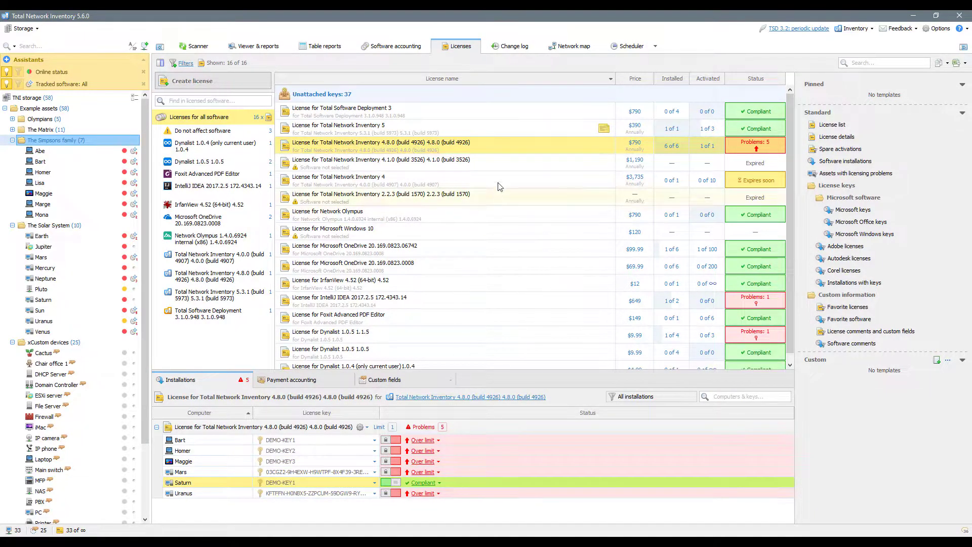
double_click(508, 148)
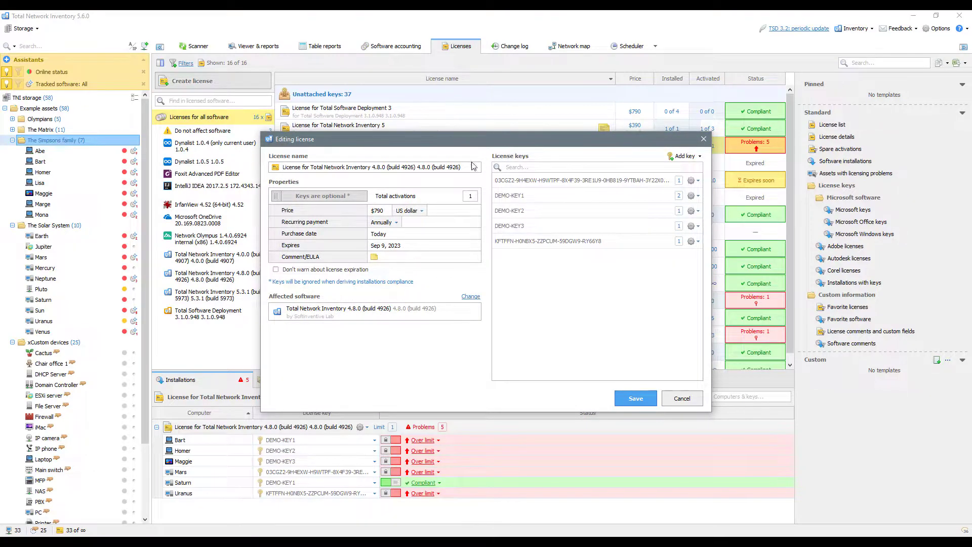
click(354, 202)
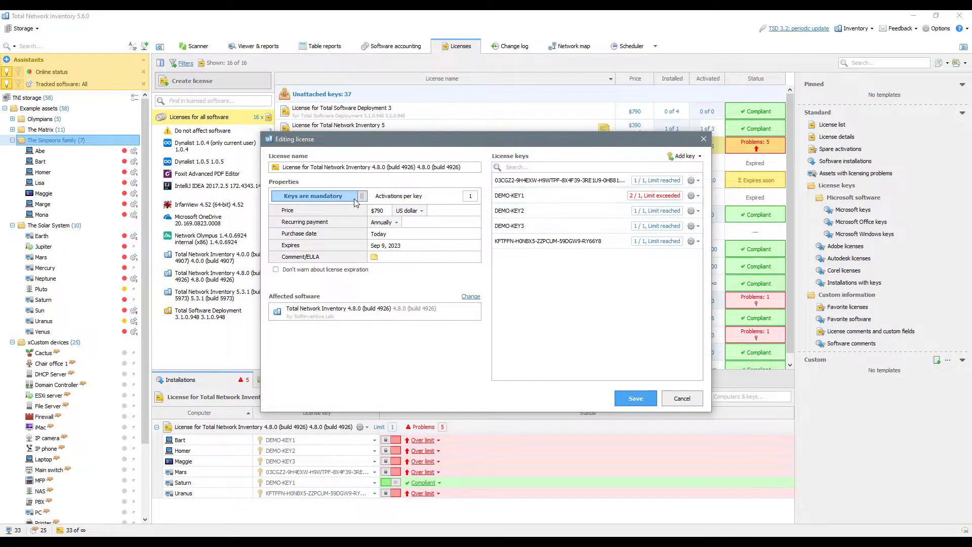
- Save the license, then mark Homer, Mars and Uranus activated, leaving Maggie not activated
click(635, 398)
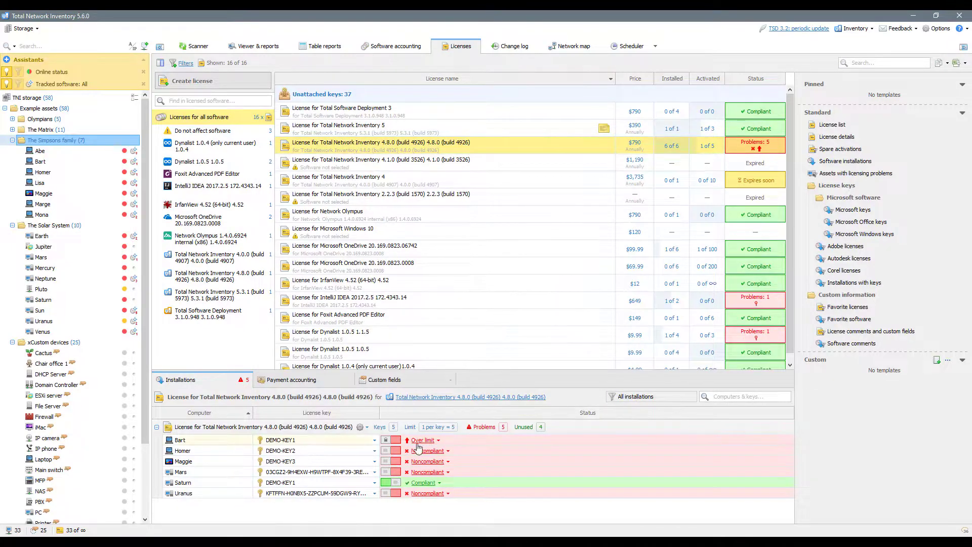
click(390, 450)
click(391, 461)
click(391, 471)
click(391, 493)
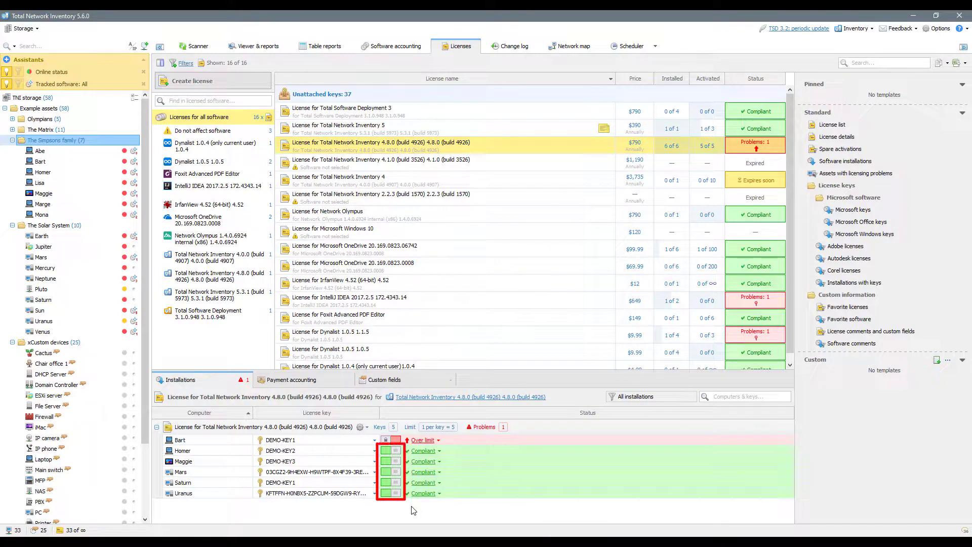
click(396, 461)
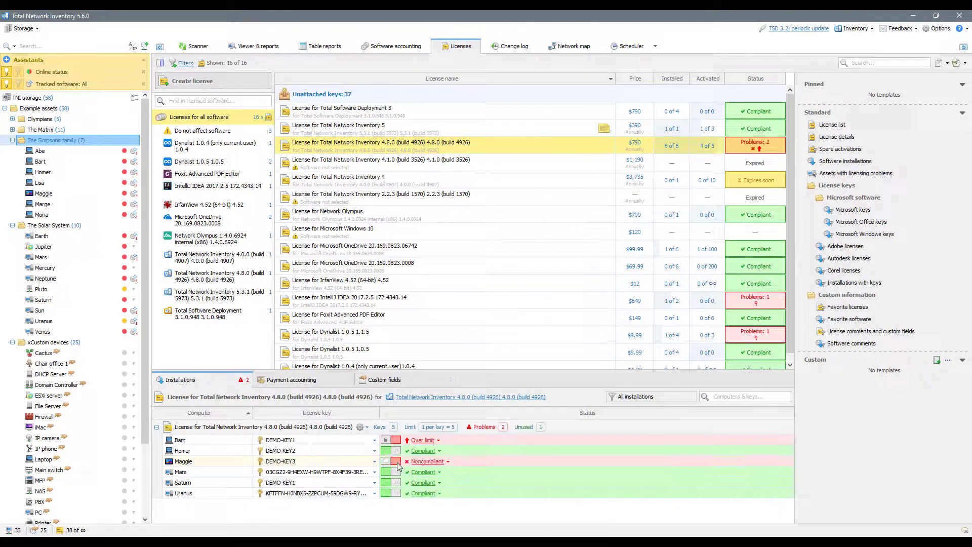
click(397, 462)
click(397, 463)
- Show the 4.8.0 Licensing panel in Software accounting and preview the license editor without changes
click(395, 46)
click(293, 332)
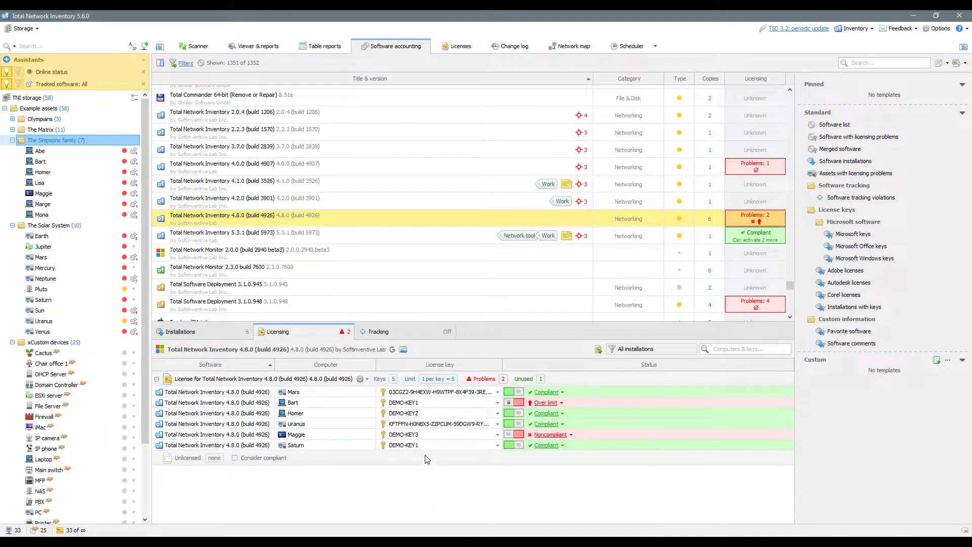
click(367, 380)
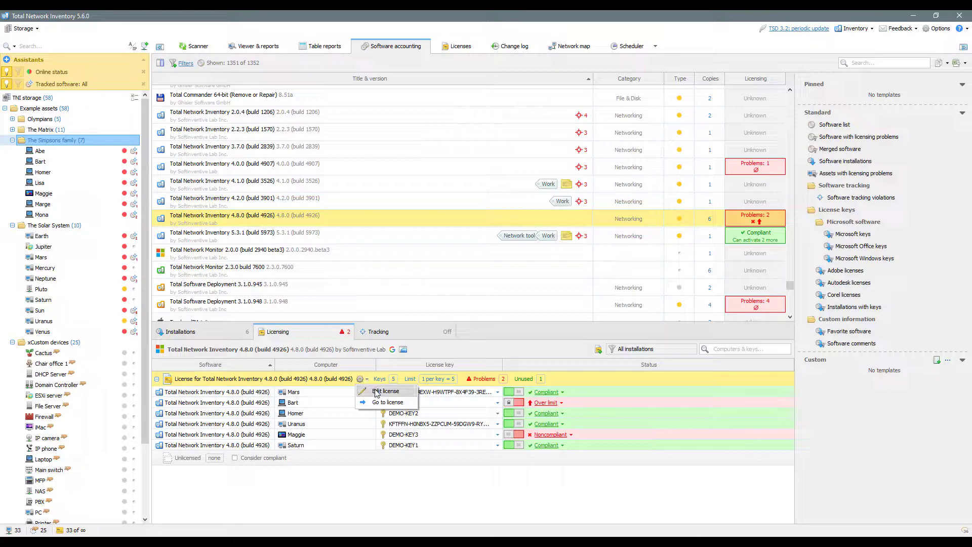
click(377, 391)
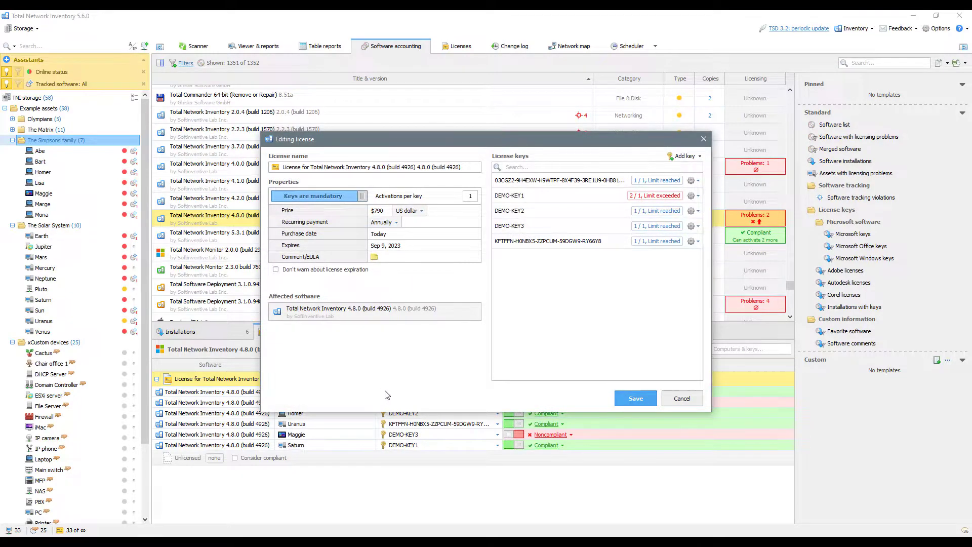
click(681, 398)
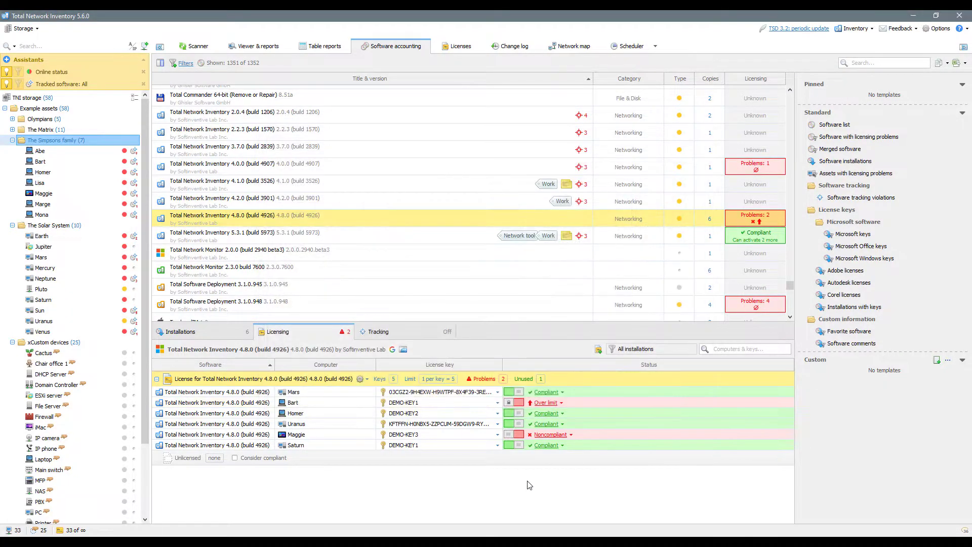
- Jump to the 4.8.0 license in the Licenses list and back to its accounting entry
click(366, 378)
click(373, 403)
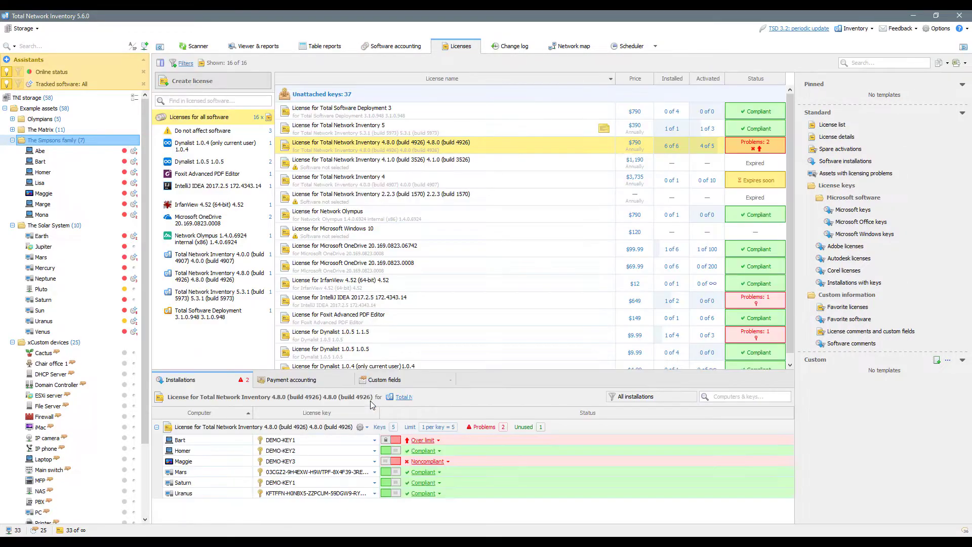
click(368, 427)
click(370, 450)
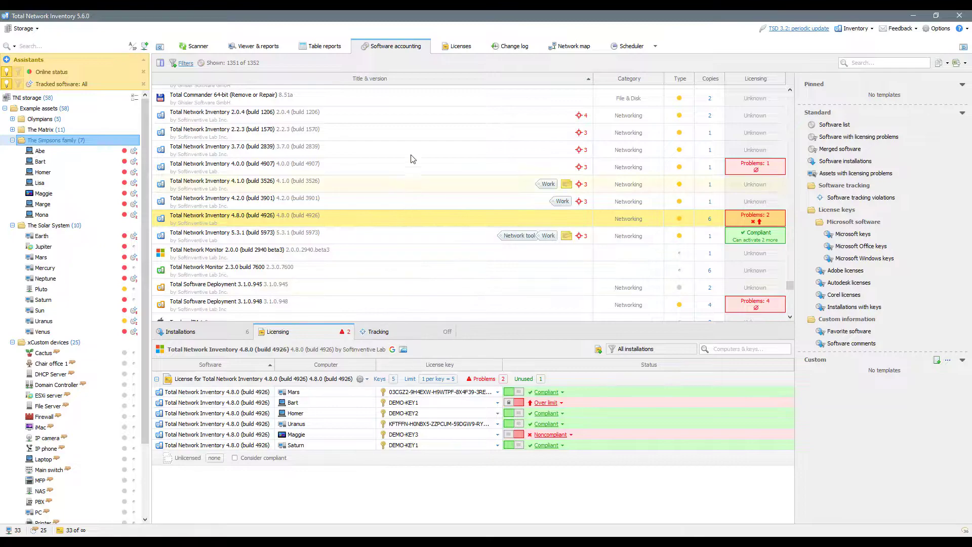
- Run a License details report on the four Total Network Inventory licenses and review its export formats
click(447, 49)
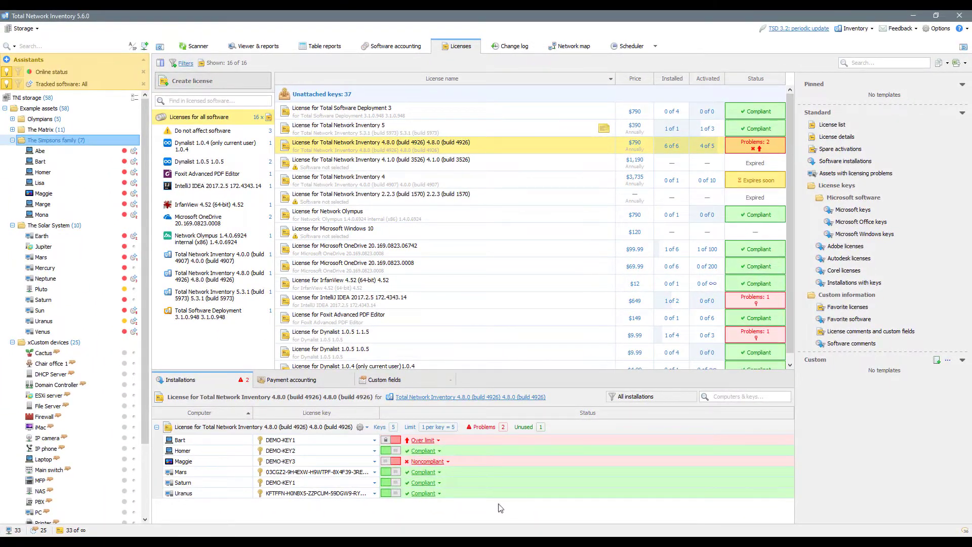
shift+click(375, 176)
ctrl+click(382, 127)
click(840, 137)
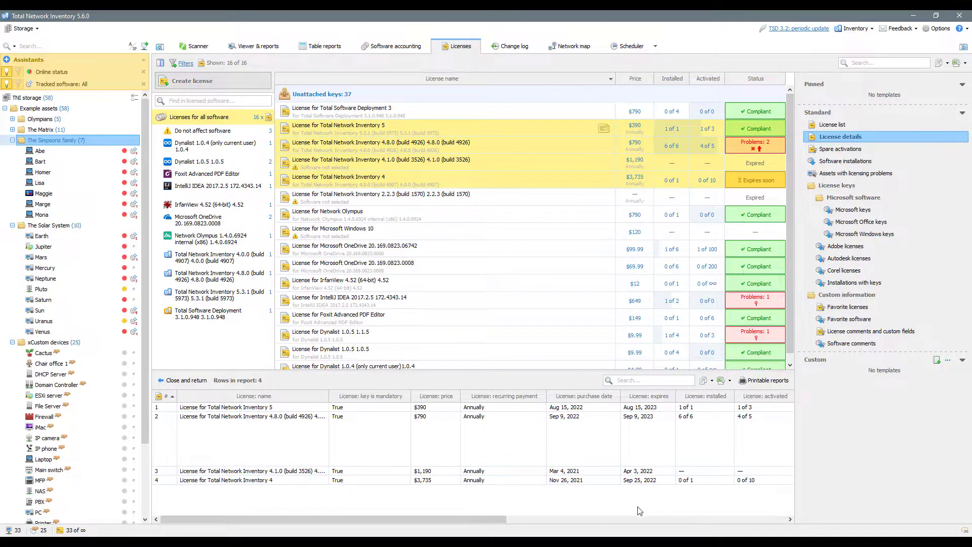
drag(496, 517, 782, 512)
click(730, 381)
click(677, 498)
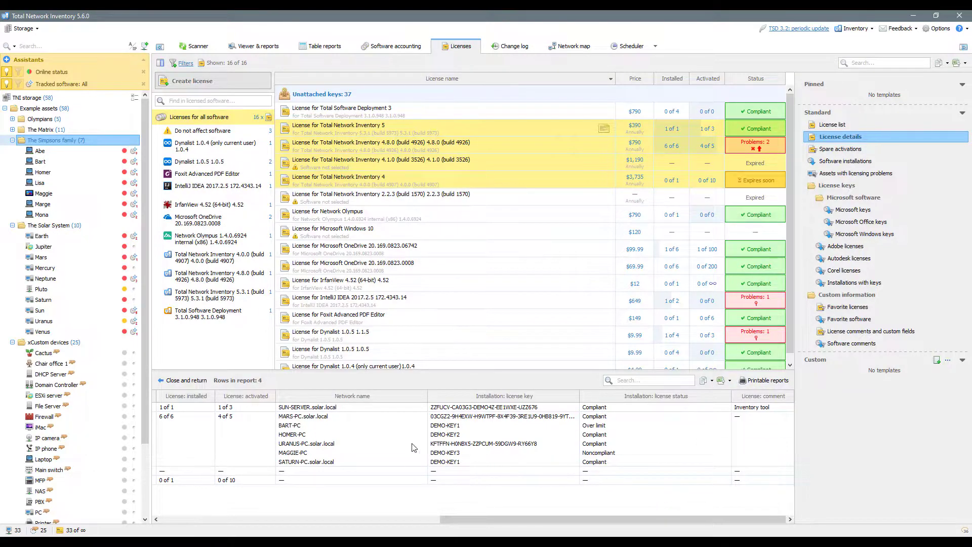
- Close the report and show the payment history for the 4.8.0 license only
click(194, 381)
click(288, 380)
click(413, 152)
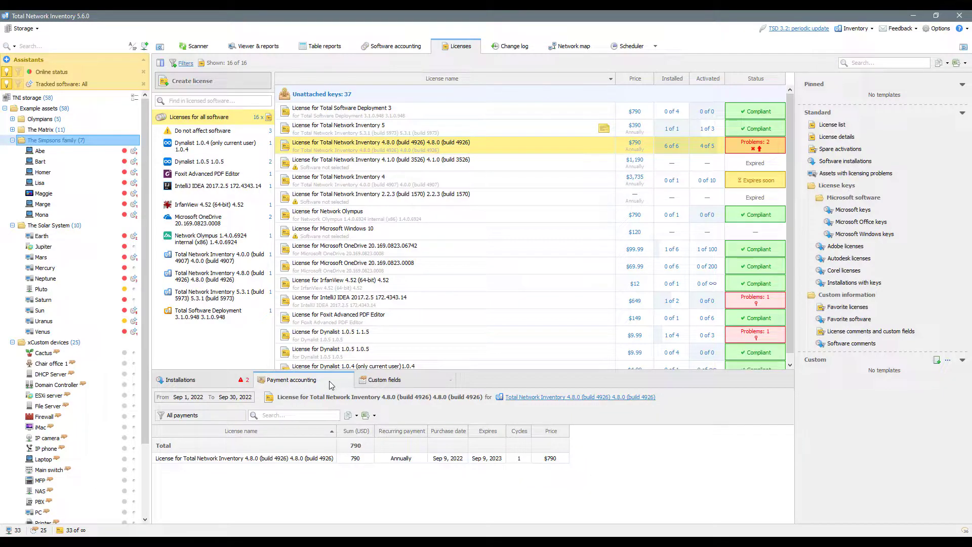
- Check the 4.8.0 license settings without changes, then select all 16 licenses
double_click(398, 148)
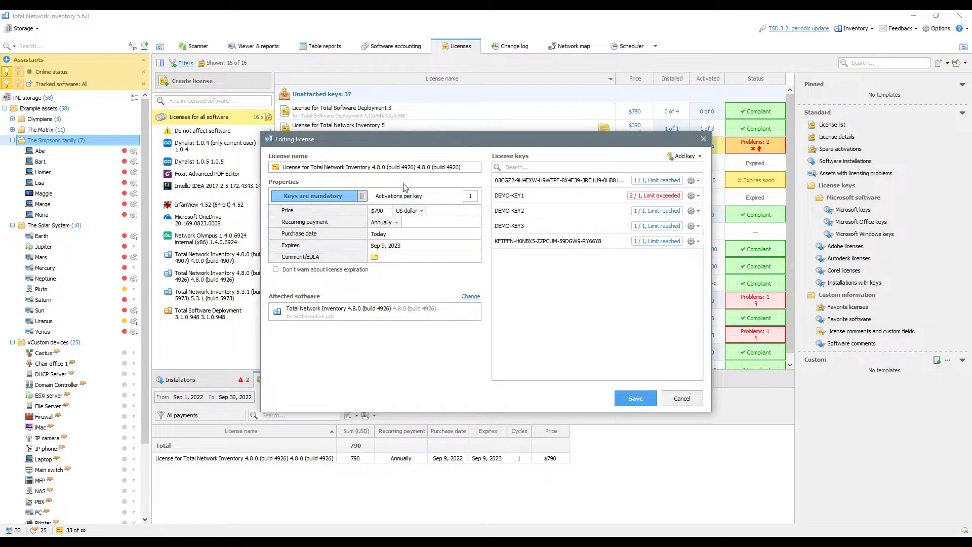
click(677, 399)
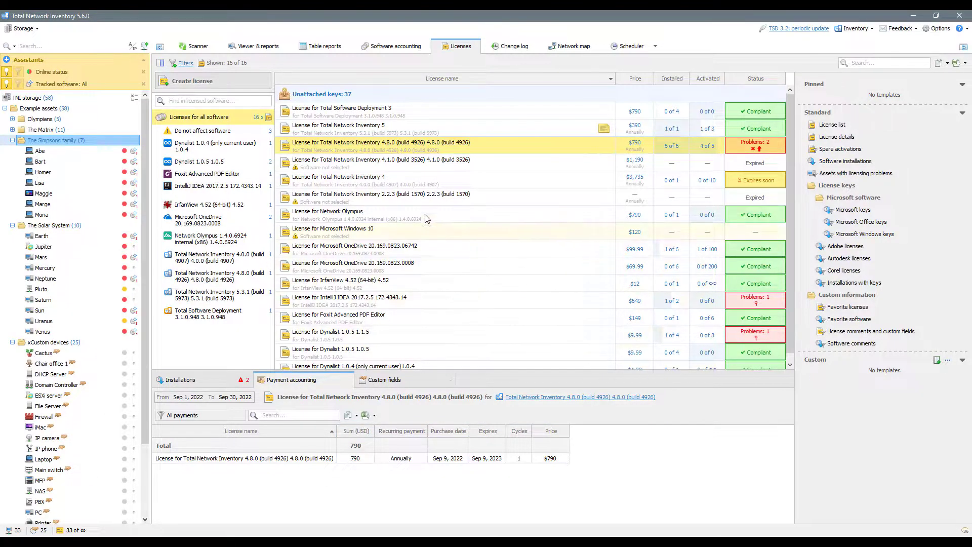
right_click(395, 188)
click(412, 194)
- Set the payment period start date to Jan 1, 2019
click(200, 398)
click(222, 406)
click(223, 406)
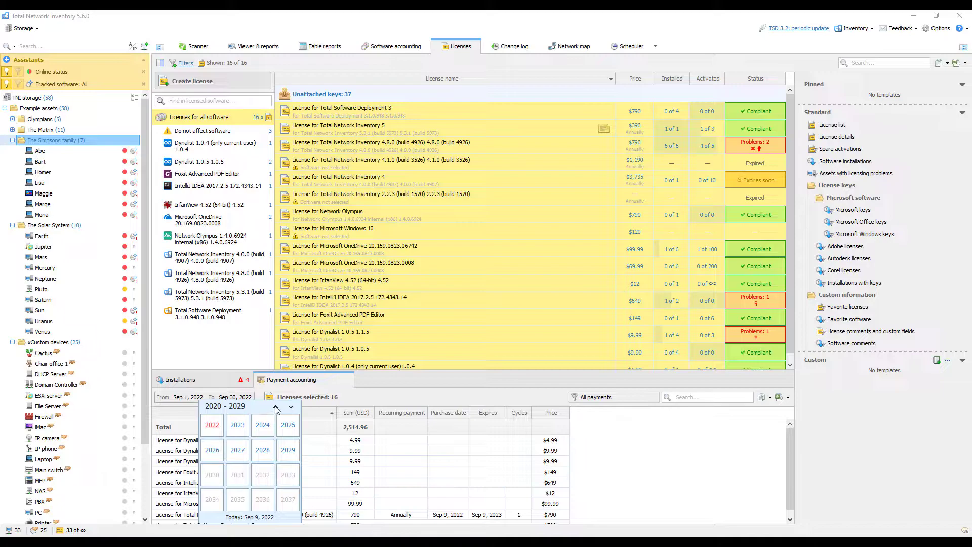
click(275, 407)
click(237, 424)
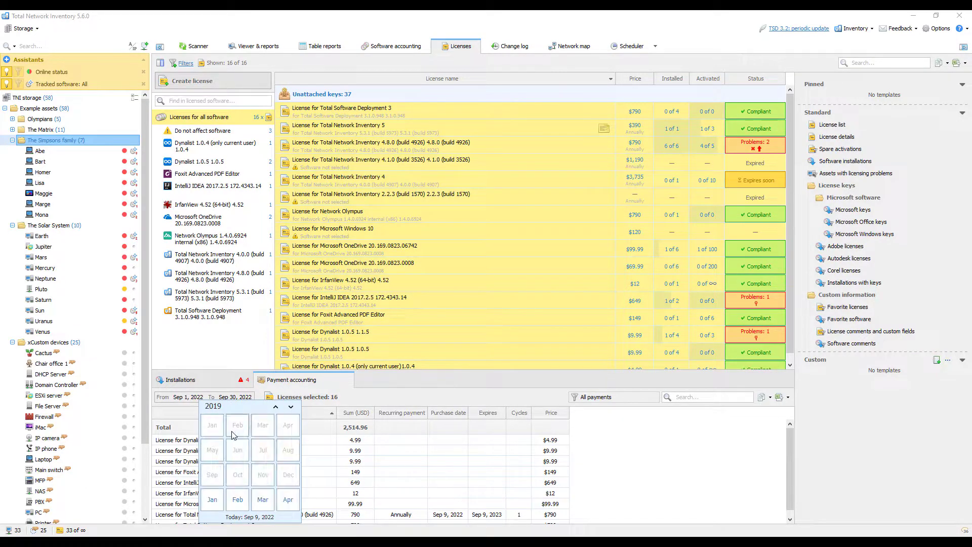
click(220, 497)
click(239, 433)
- Sort by recurring payment and select the four annually paid licenses in the license list
click(401, 415)
click(309, 442)
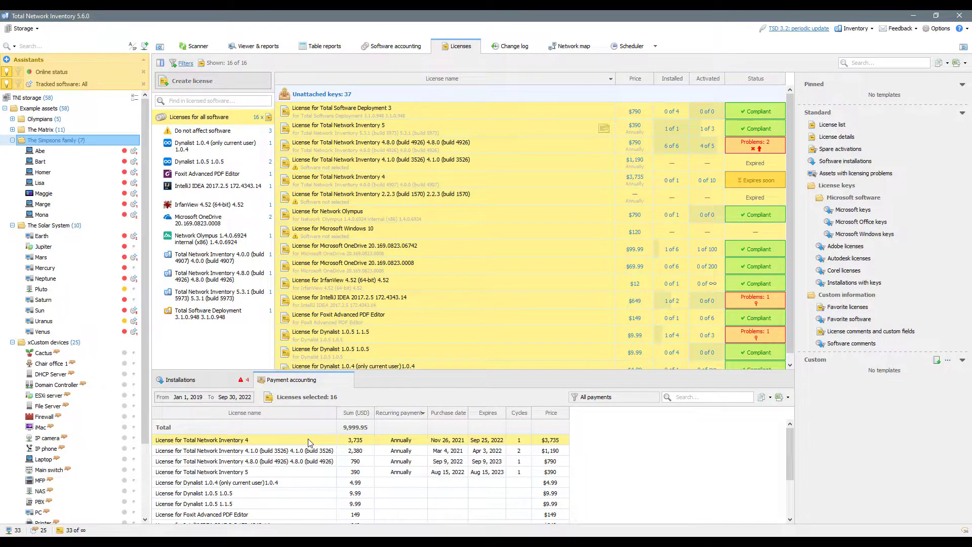
shift+click(306, 472)
right_click(308, 471)
click(324, 463)
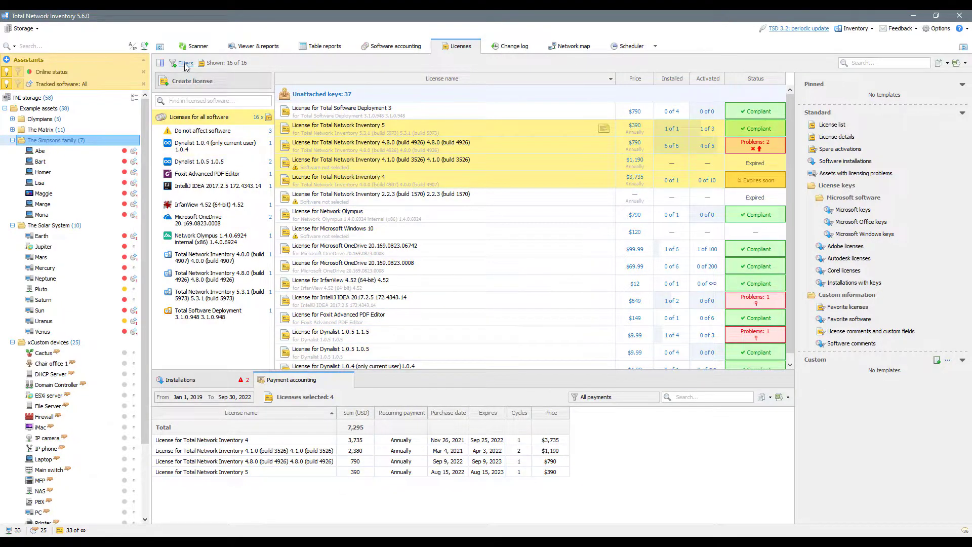
- Filter licenses to those expiring soon and look over the export formats without exporting
click(184, 62)
mouse_move(187, 91)
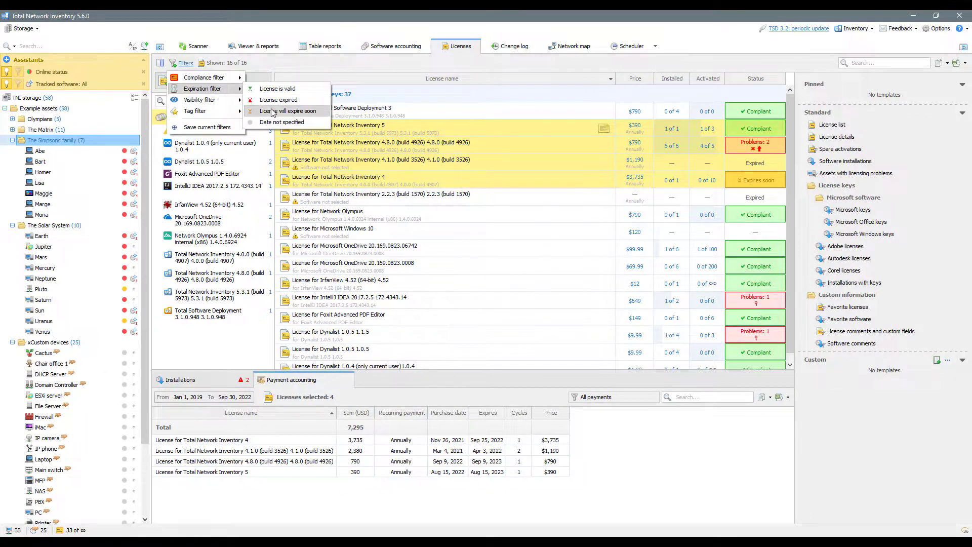
click(286, 110)
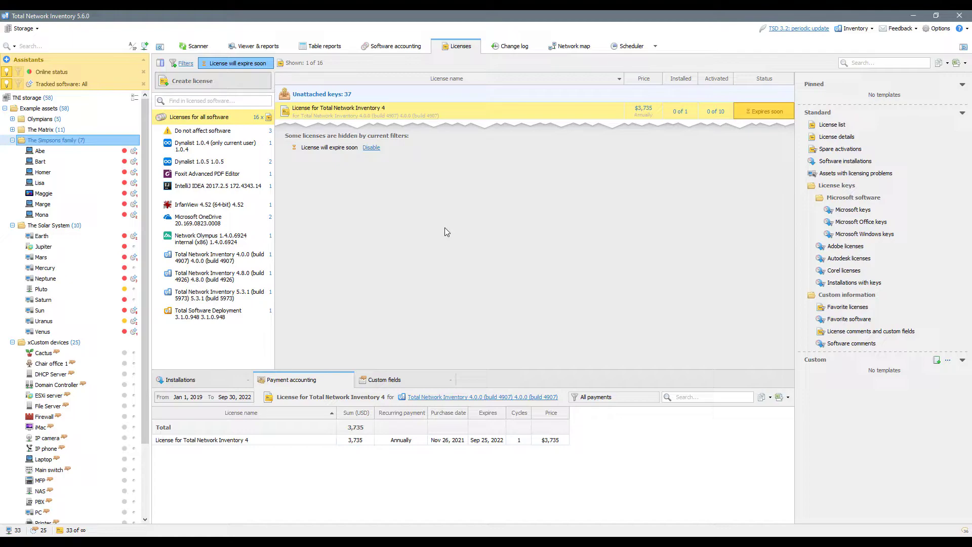
click(788, 397)
click(788, 399)
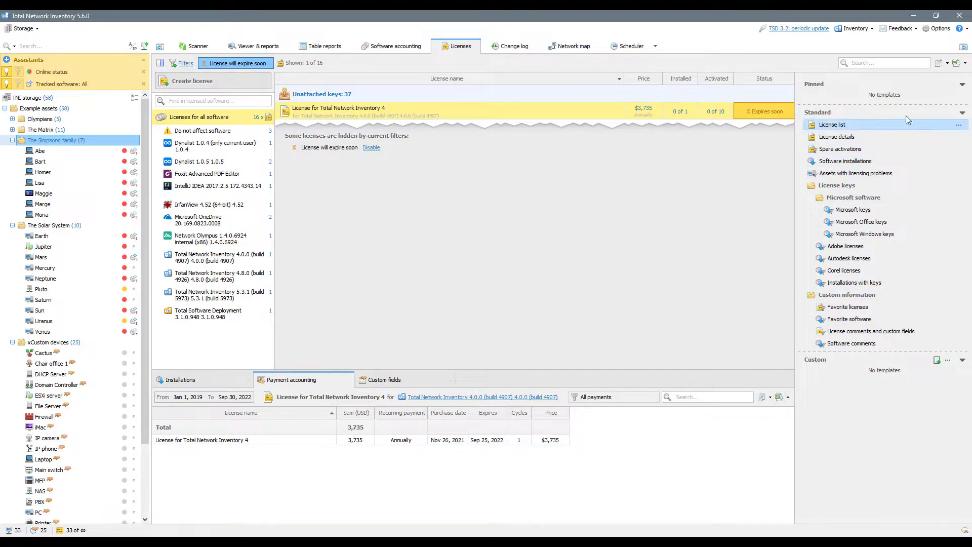
click(964, 63)
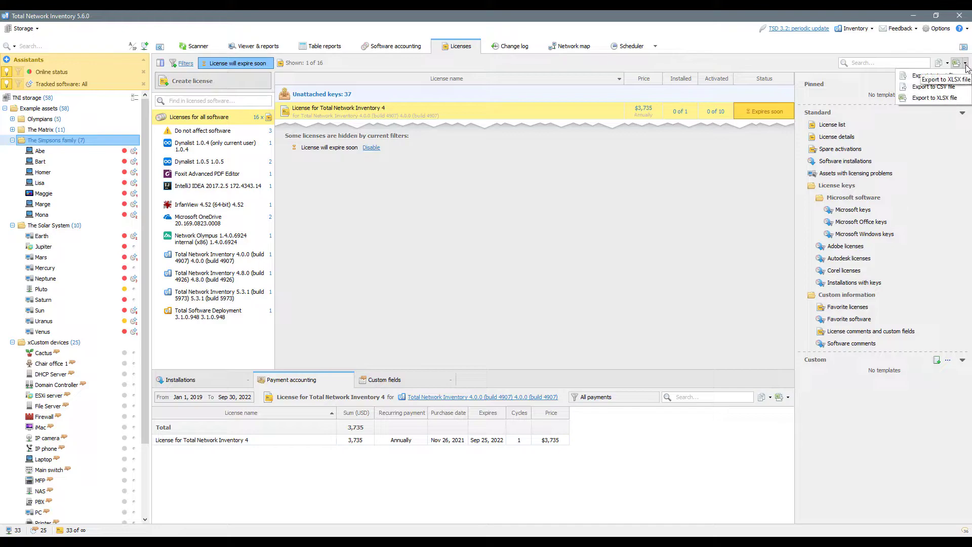
click(750, 176)
- Tag the expiring Total Network Inventory 4 license as Renewal required
right_click(565, 116)
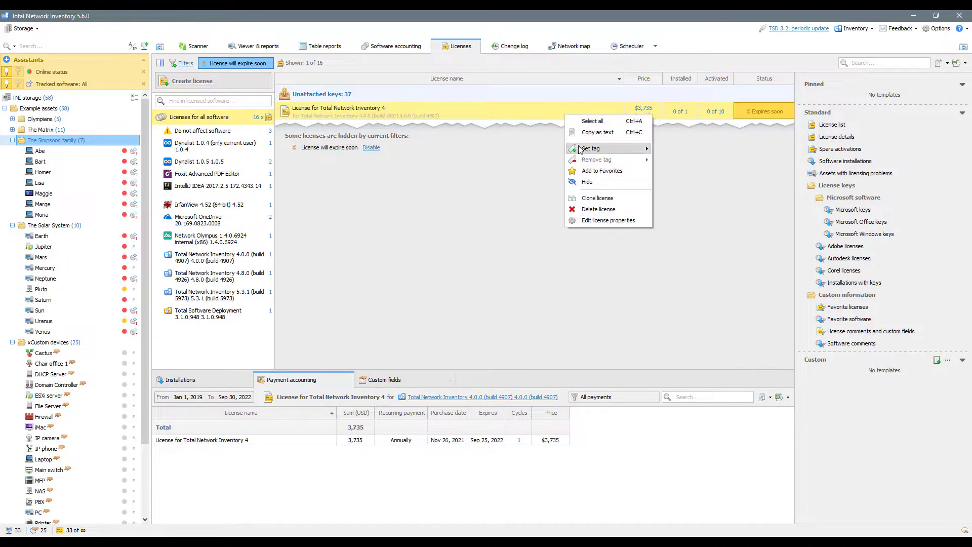
mouse_move(582, 148)
click(689, 171)
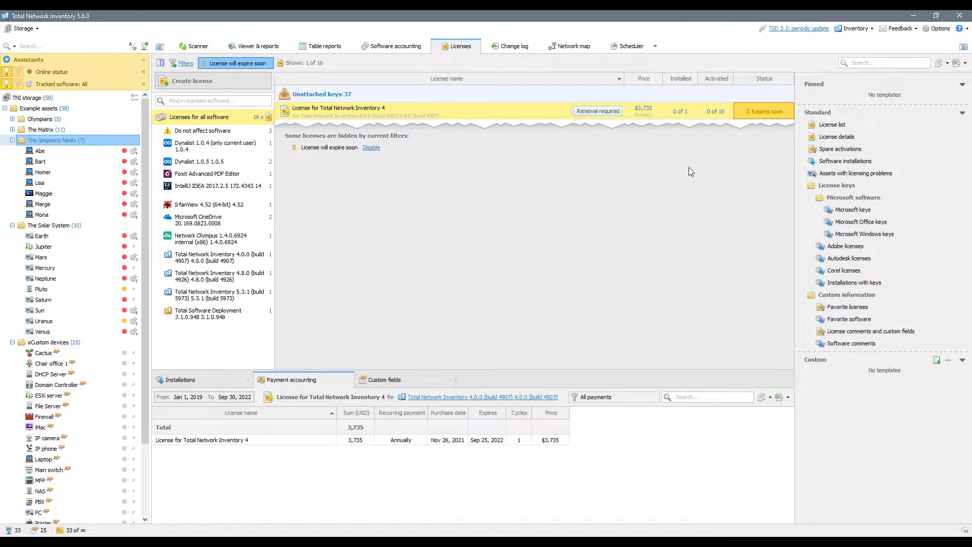
- Replace the expire-soon filter with a filter for Renewal required licenses
click(231, 64)
click(248, 137)
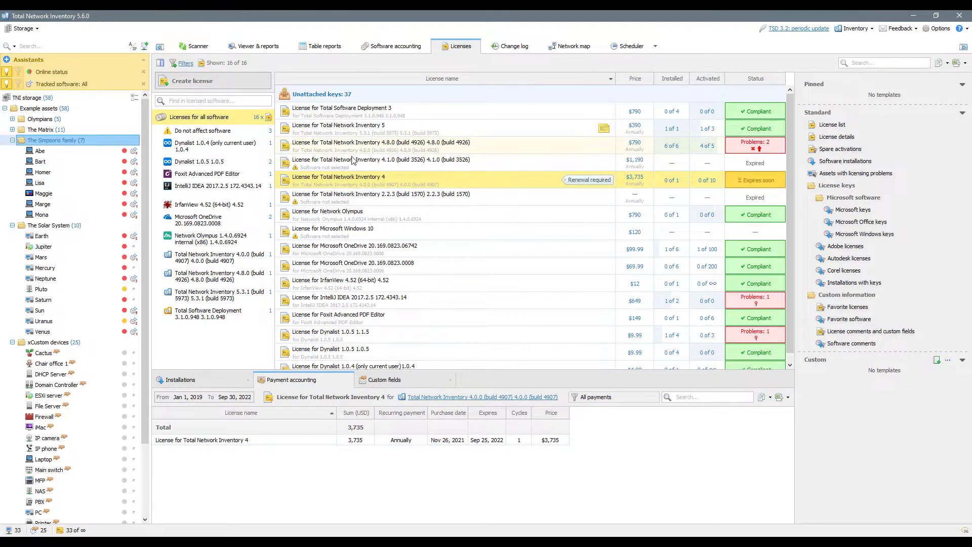
click(186, 64)
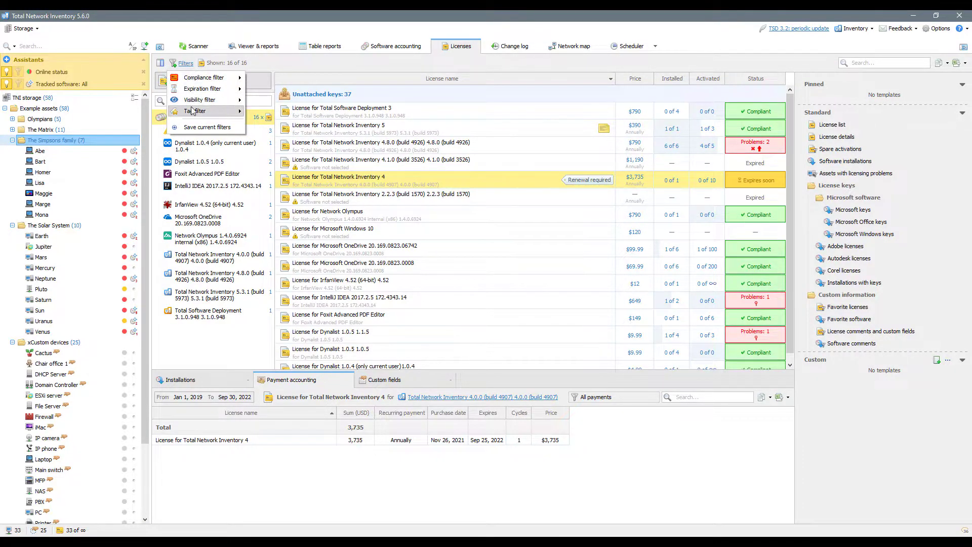
mouse_move(193, 115)
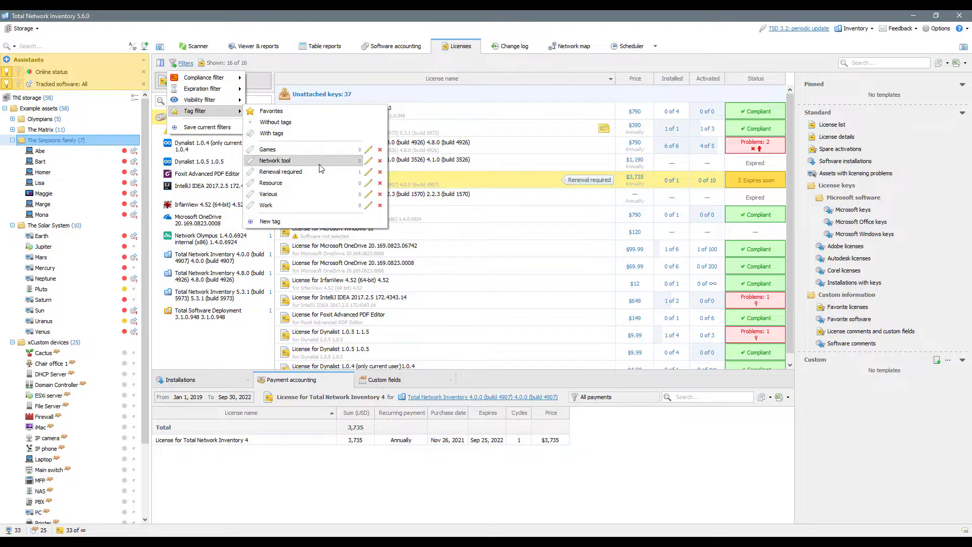
click(278, 171)
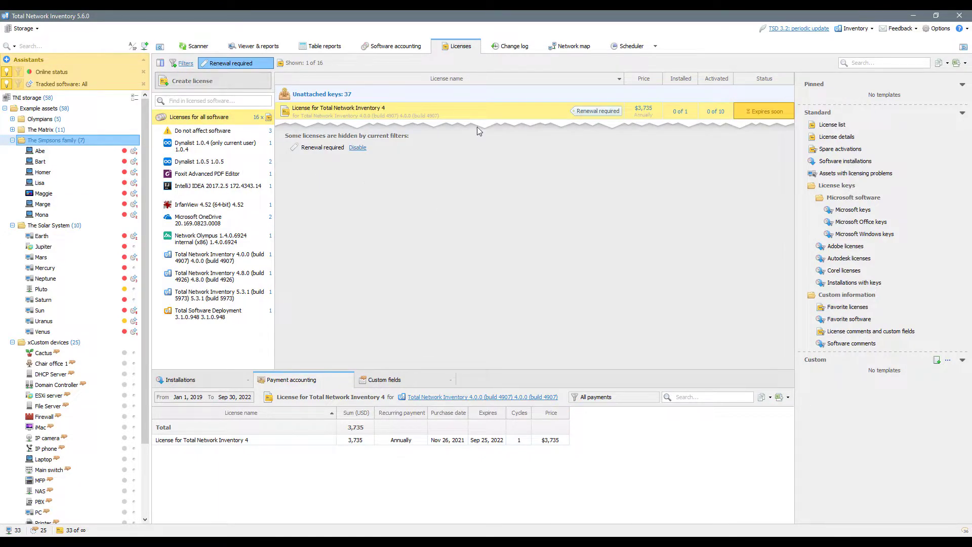
- Change the Total Network Inventory 4 license's expiry to Sep 25, 2023 and save
double_click(482, 117)
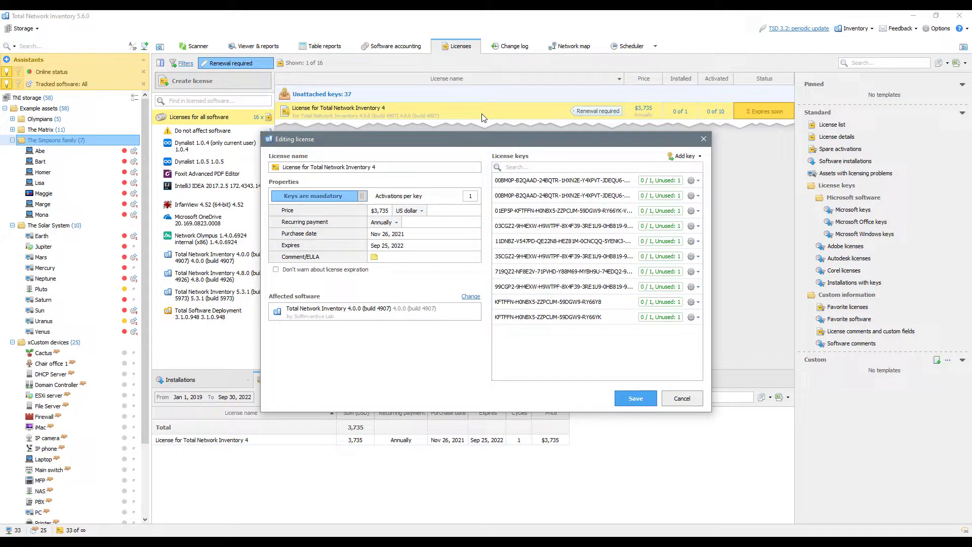
click(399, 245)
click(395, 247)
key(Return)
click(632, 400)
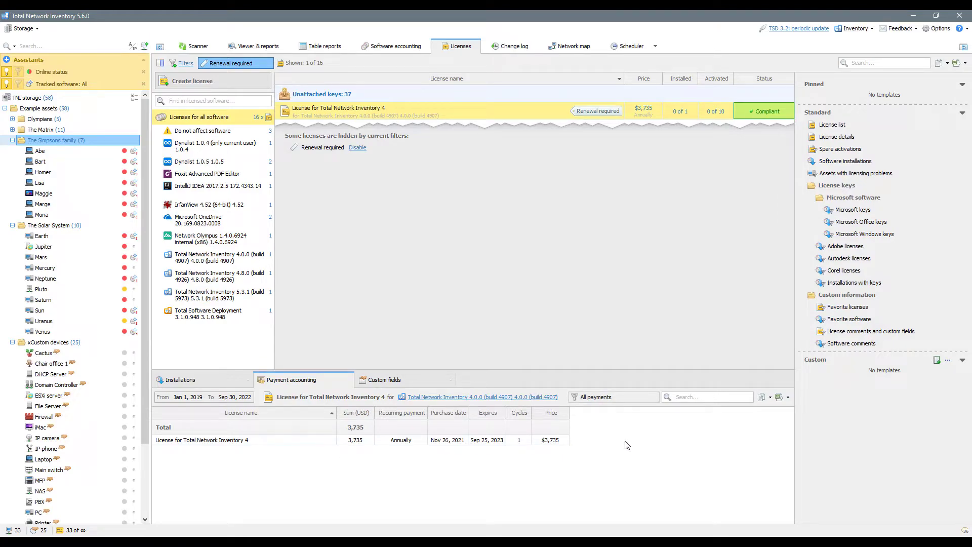
- Add an attachment custom field named Payment document to the license
click(403, 379)
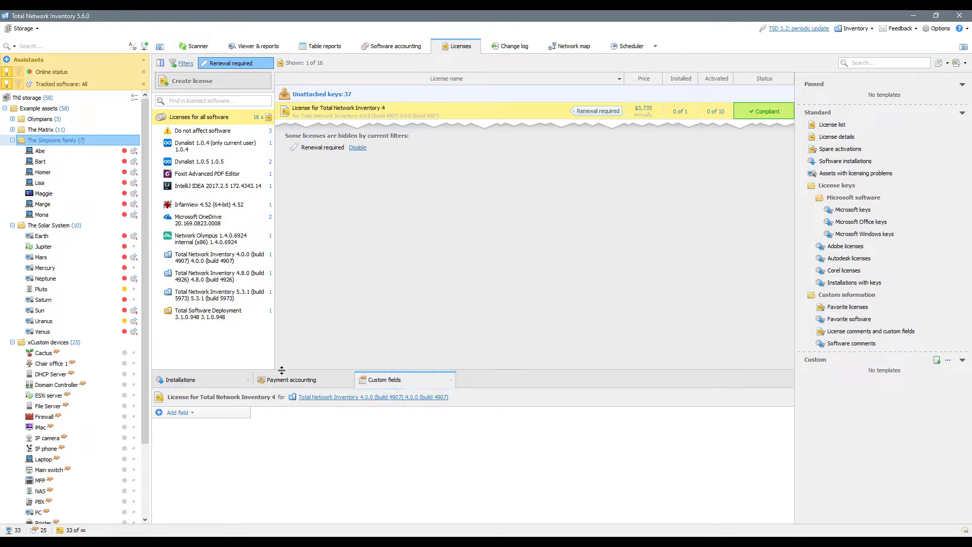
click(212, 414)
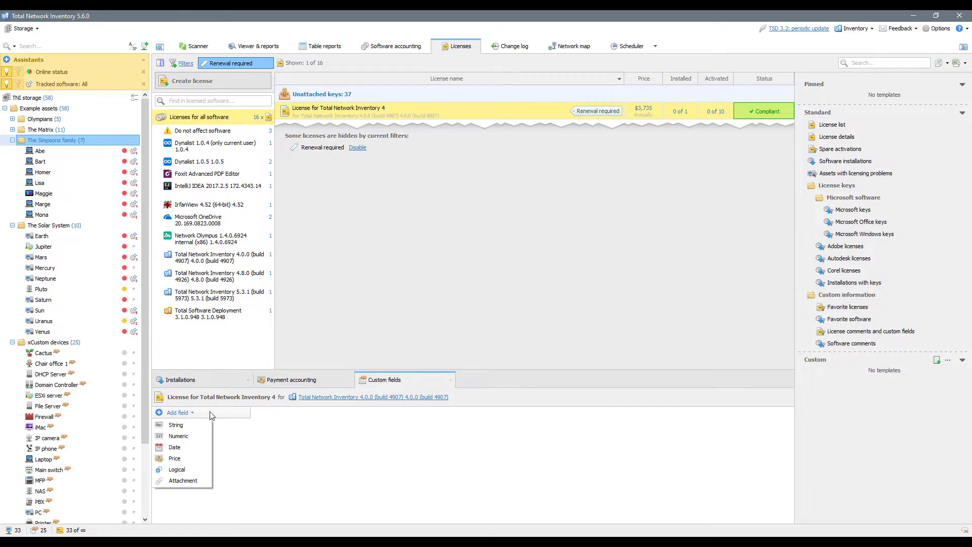
click(185, 480)
text(Payment document)
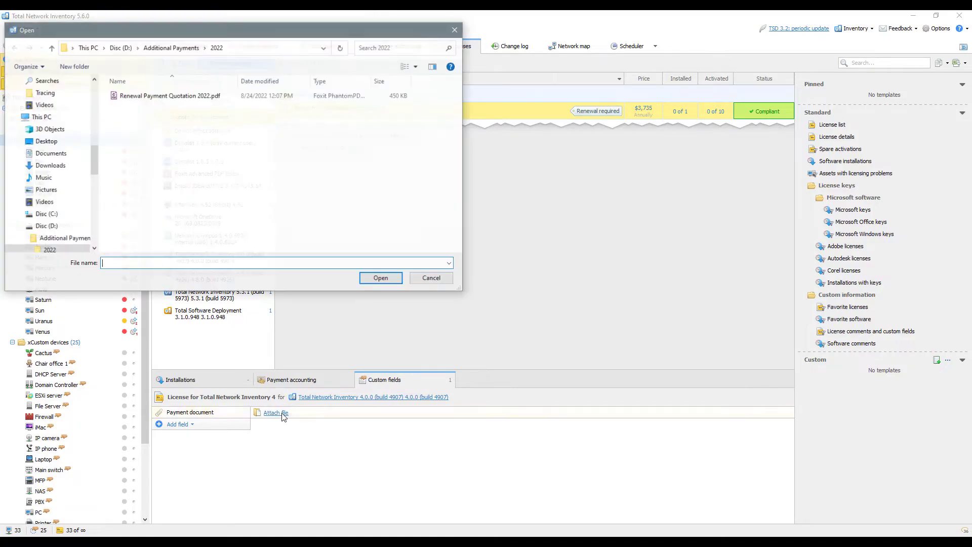
- Attach Renewal Payment Quotation 2022.pdf and remove the tag filter to list all 16 licenses
click(275, 413)
click(157, 96)
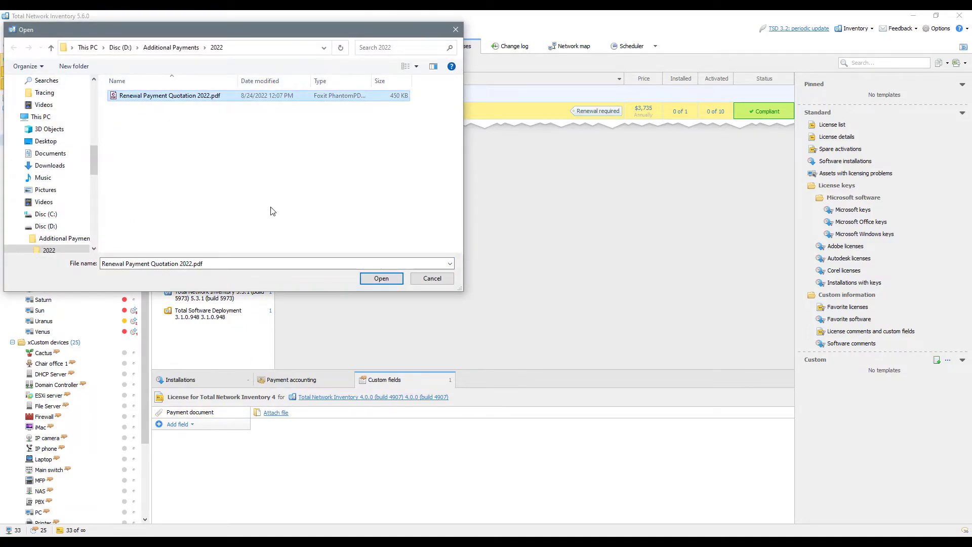
click(377, 278)
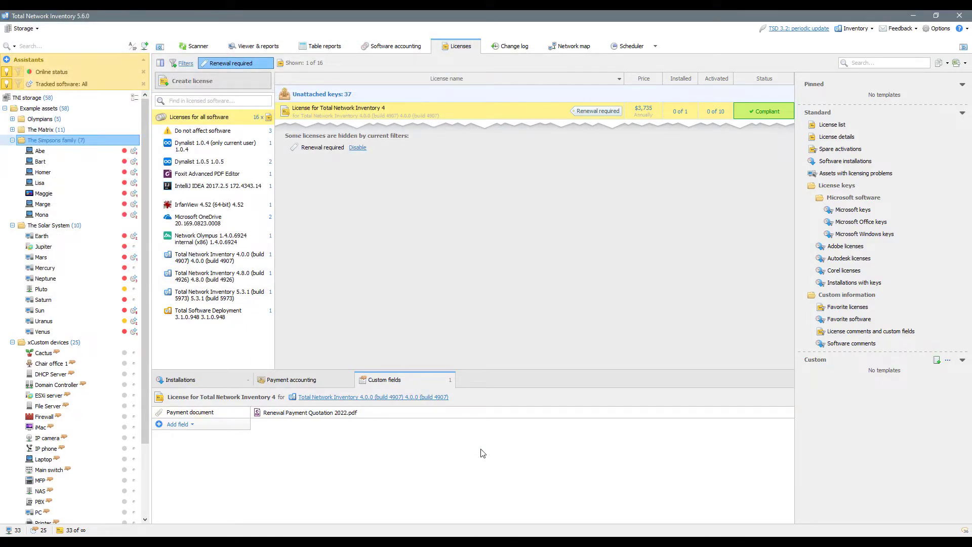
click(250, 65)
click(247, 213)
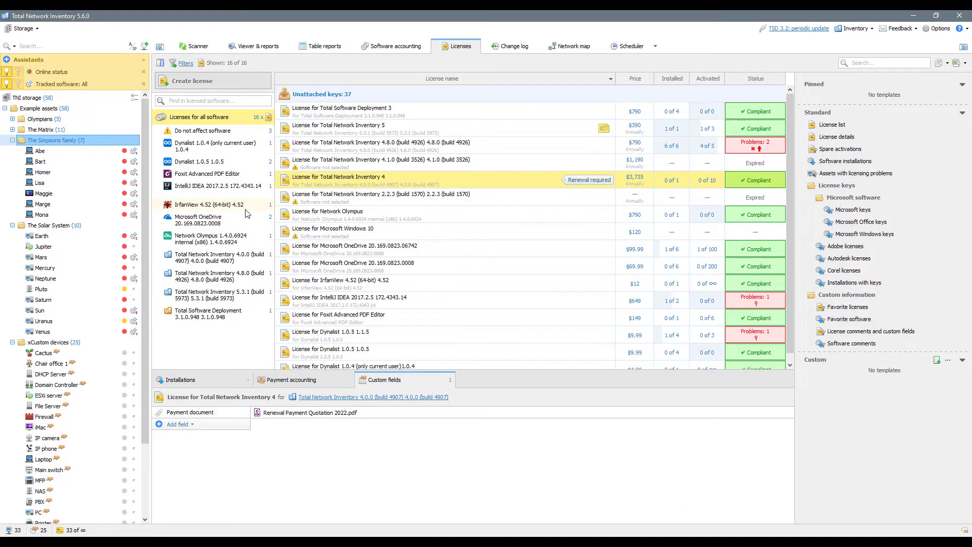